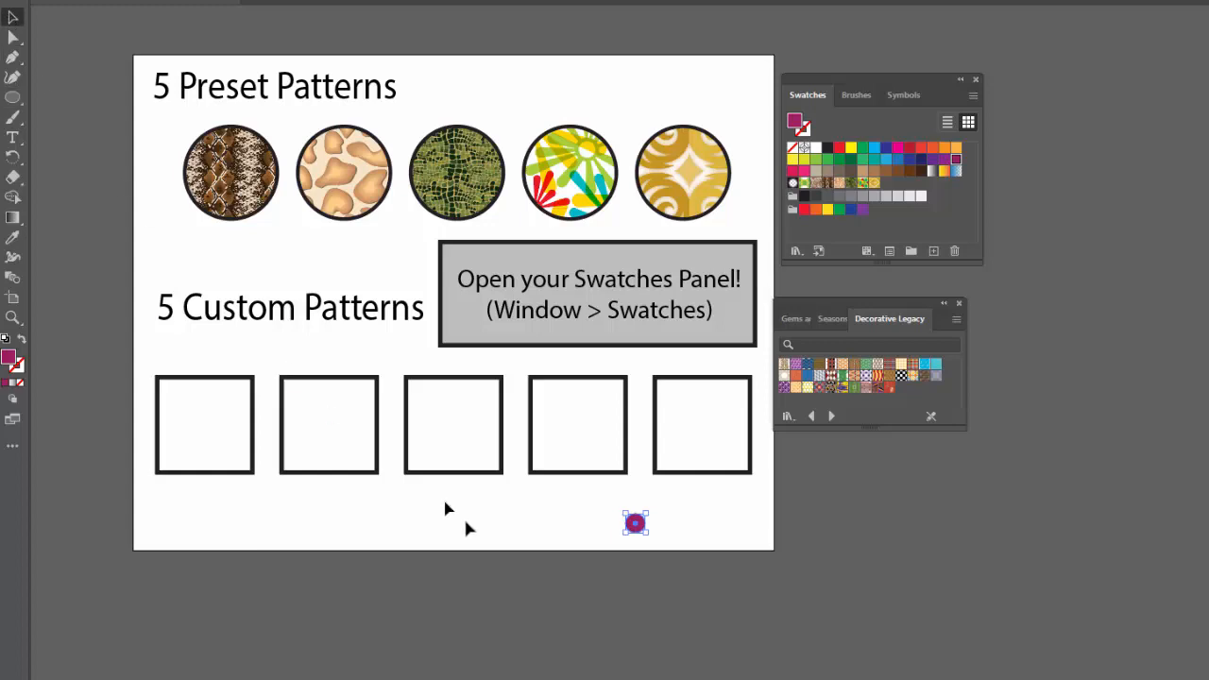
# Move the small magenta circle slightly below the custom squares, make a new pattern from it and dismiss the pattern notice.
pyautogui.click(627, 562)
pyautogui.moveTo(639, 538); pyautogui.dragTo(658, 534)
pyautogui.click(140, 1)
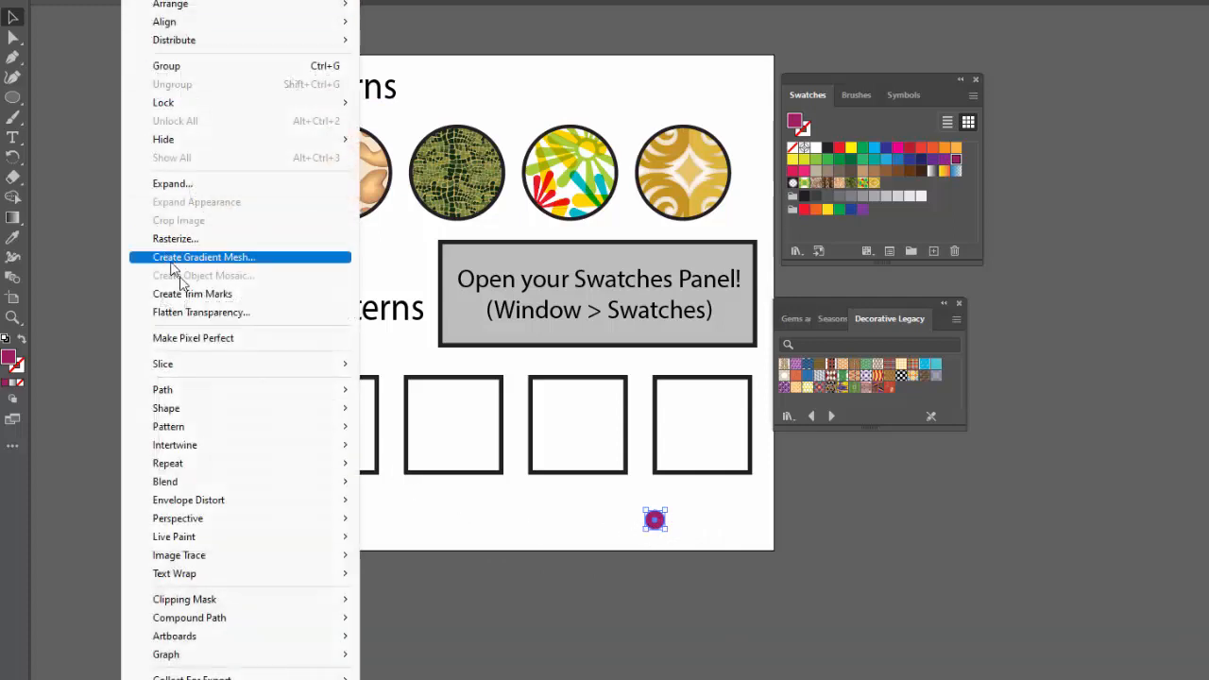
pyautogui.moveTo(270, 436)
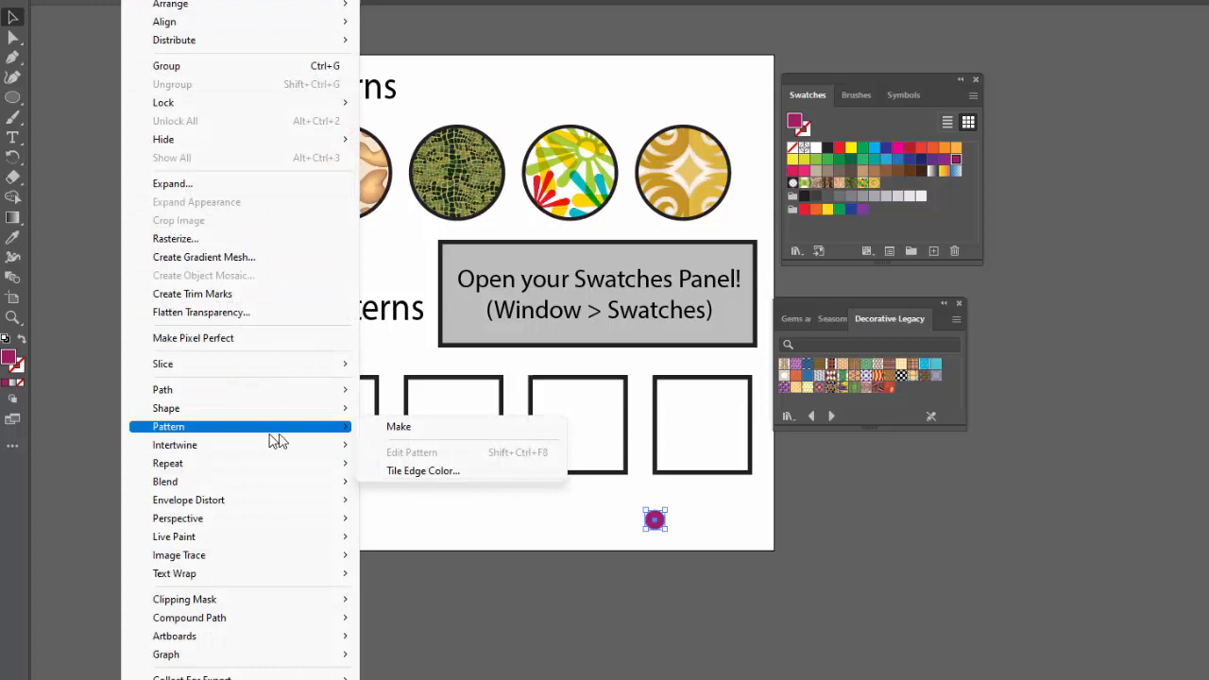
pyautogui.click(391, 431)
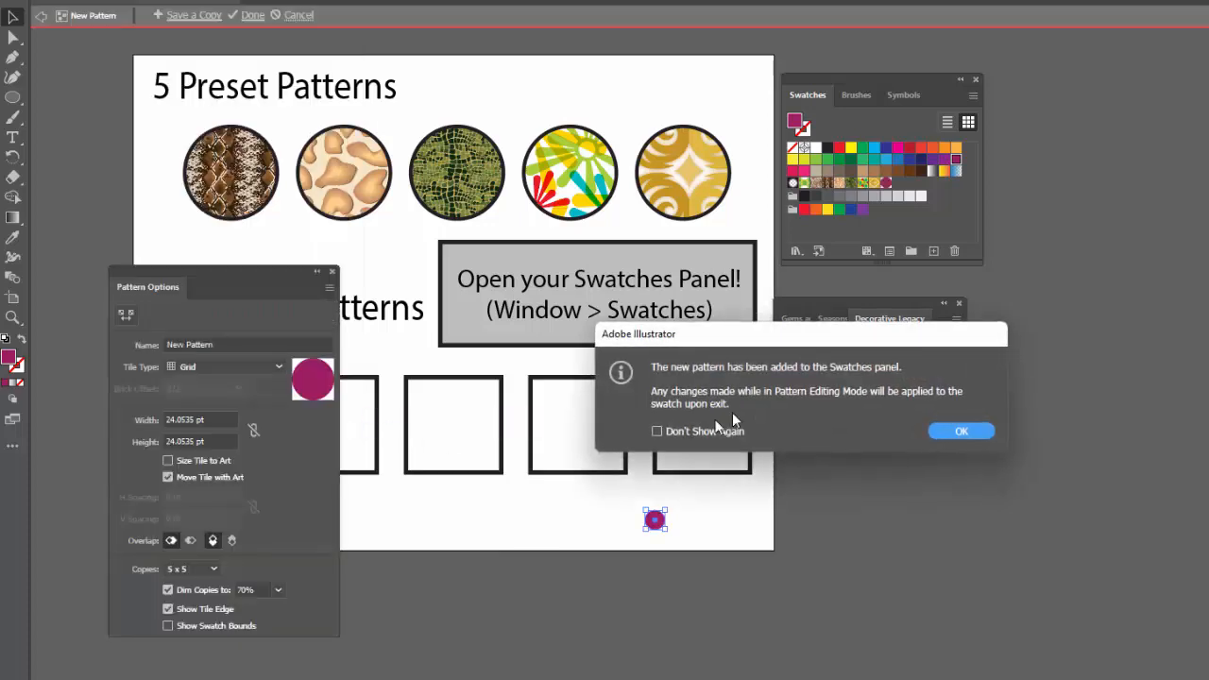
pyautogui.moveTo(707, 342); pyautogui.dragTo(605, 333)
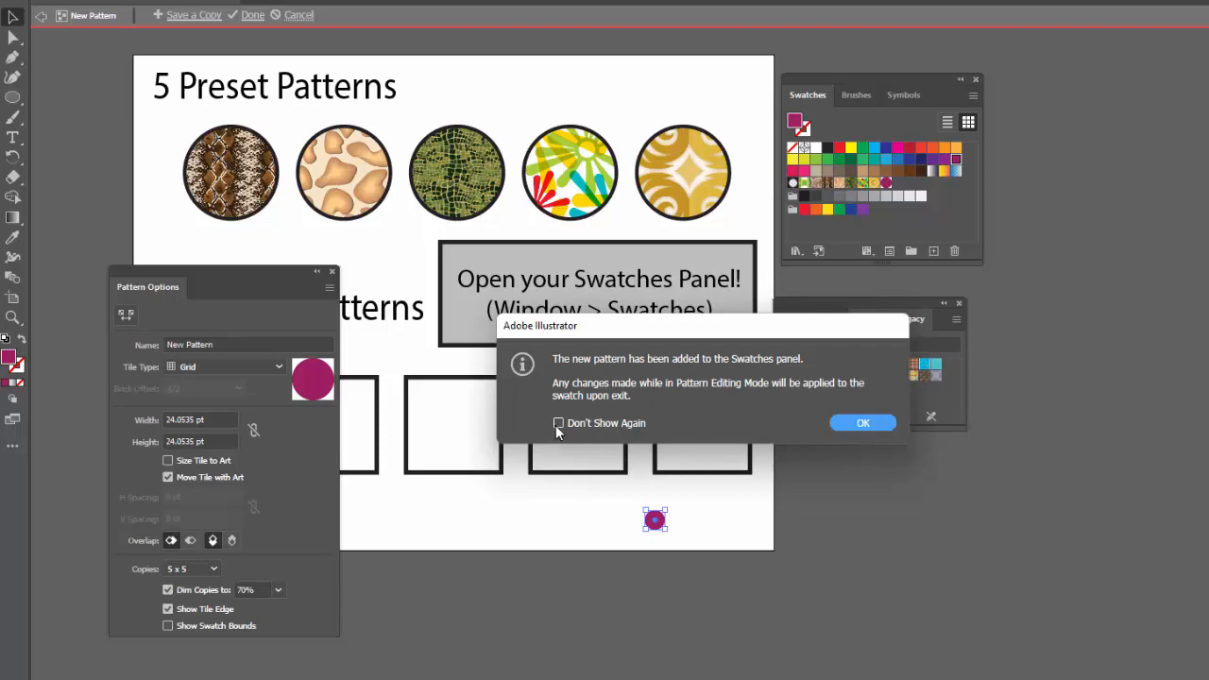
pyautogui.click(863, 422)
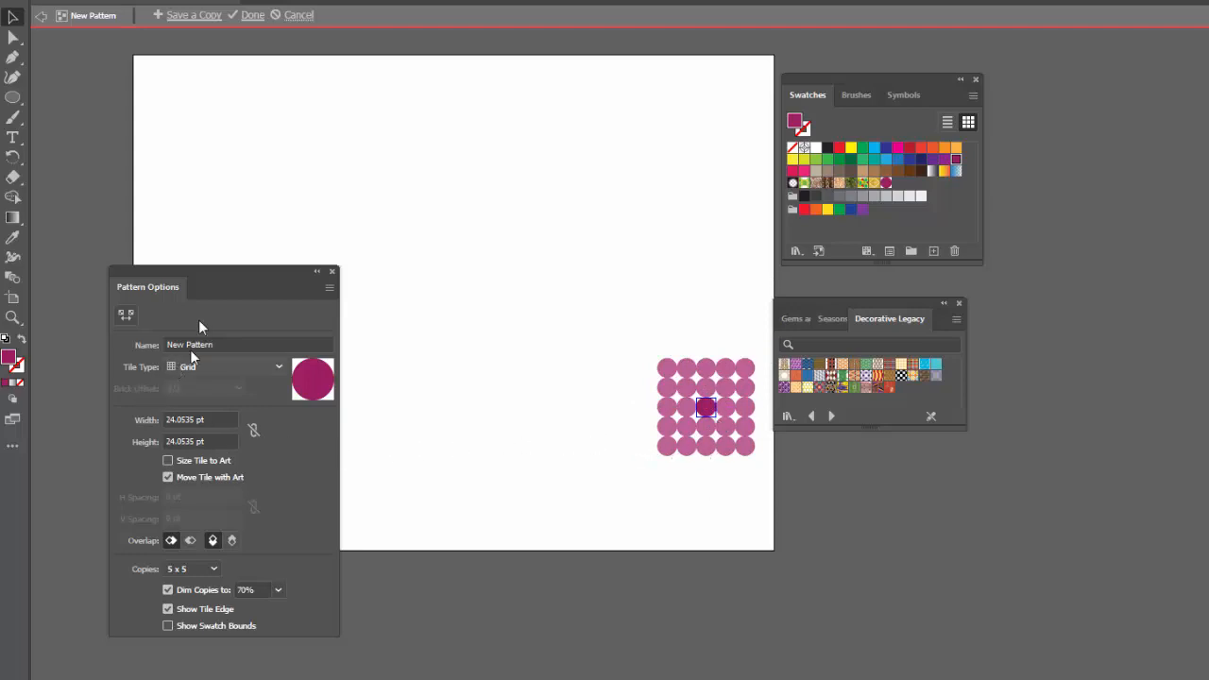
# Try the Brick by Row, Brick by Column, Hex by Column and Hex by Row tile types on the circle pattern.
pyautogui.moveTo(198, 273); pyautogui.dragTo(454, 289)
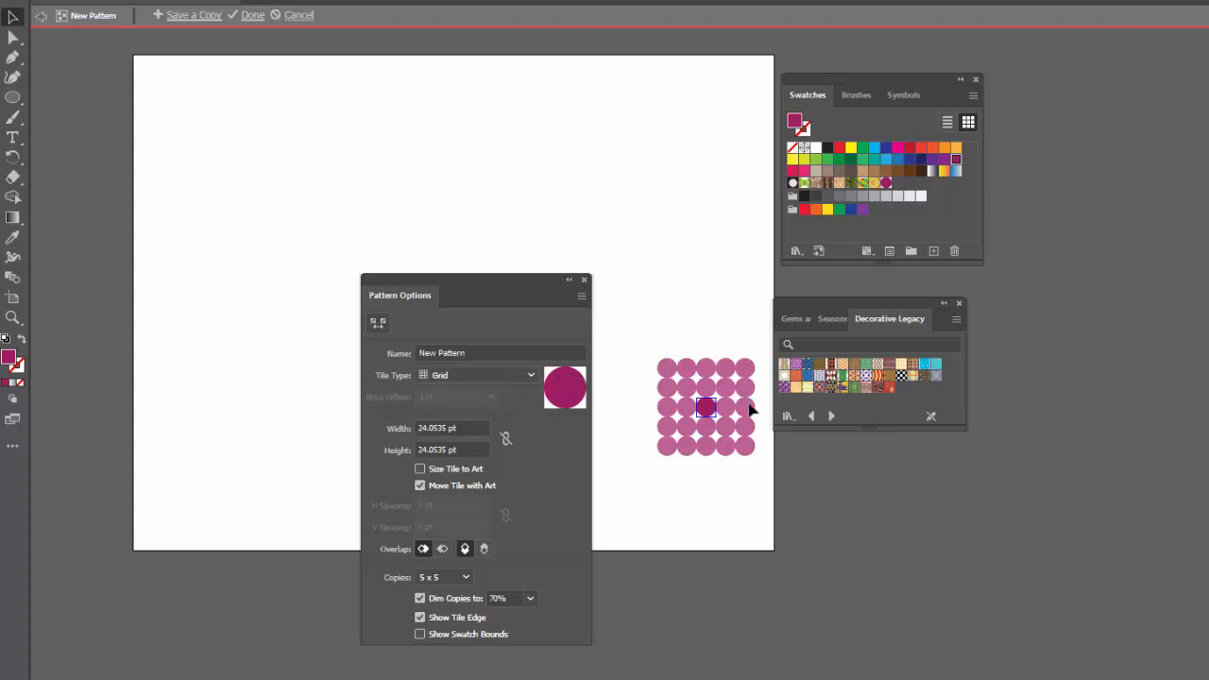
pyautogui.click(531, 376)
pyautogui.click(503, 416)
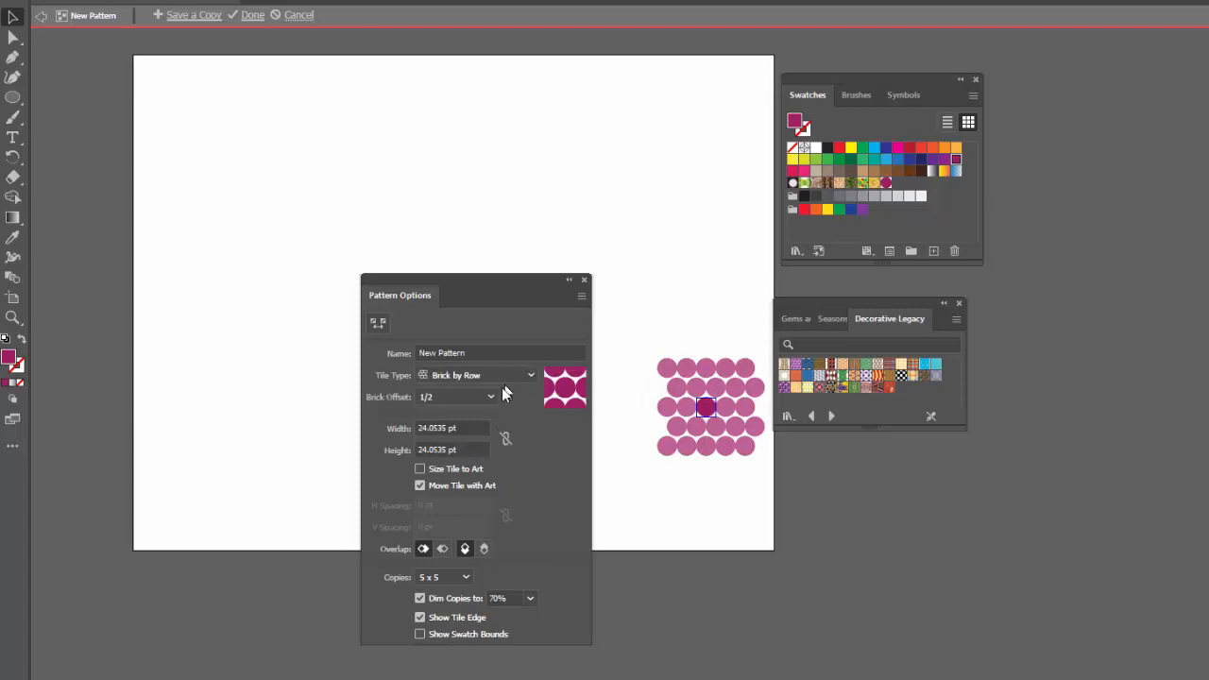
pyautogui.click(531, 376)
pyautogui.click(508, 428)
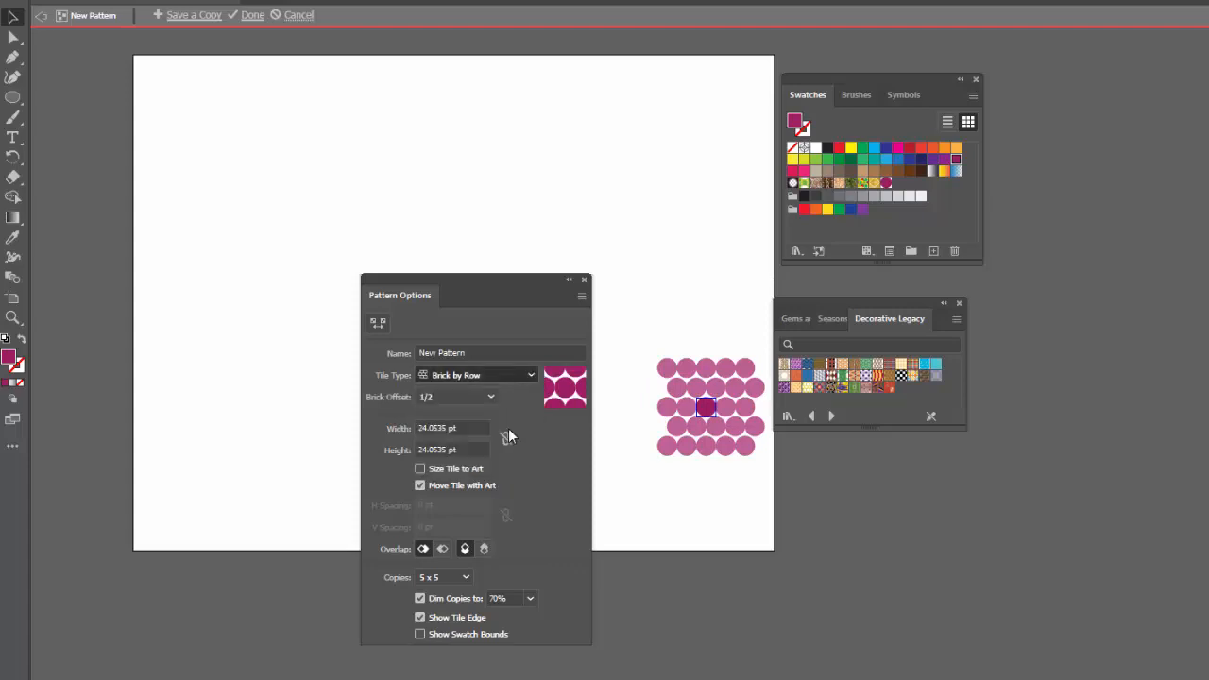
pyautogui.click(531, 375)
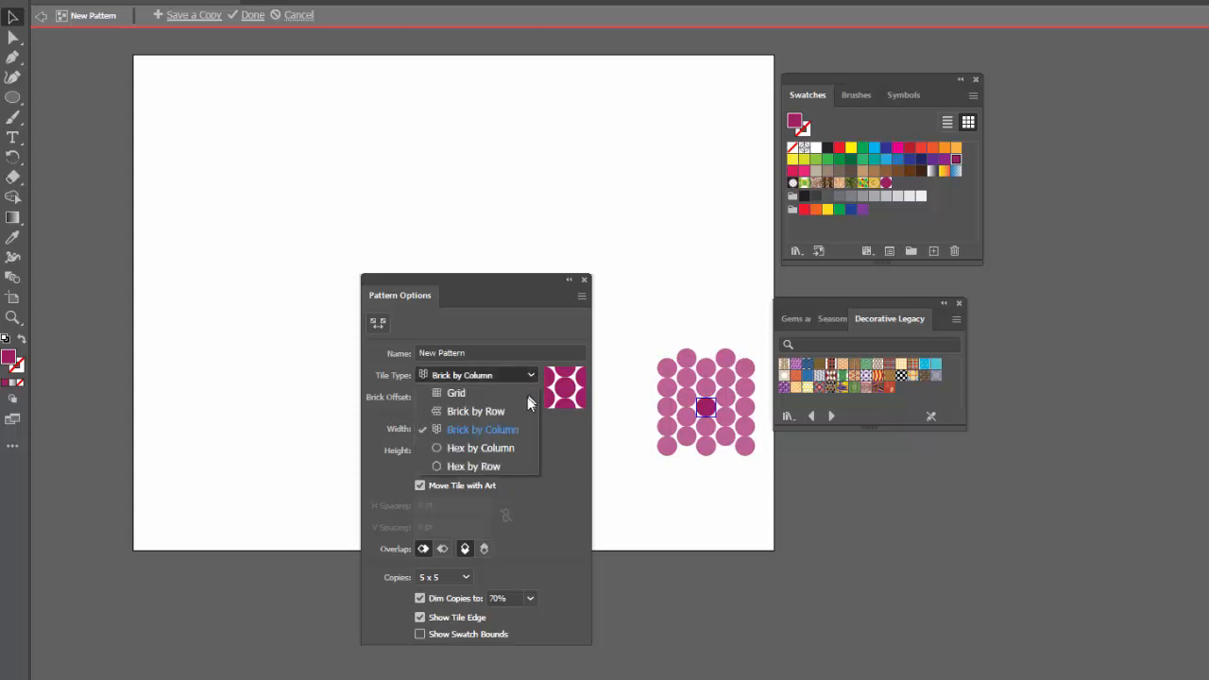
pyautogui.click(503, 452)
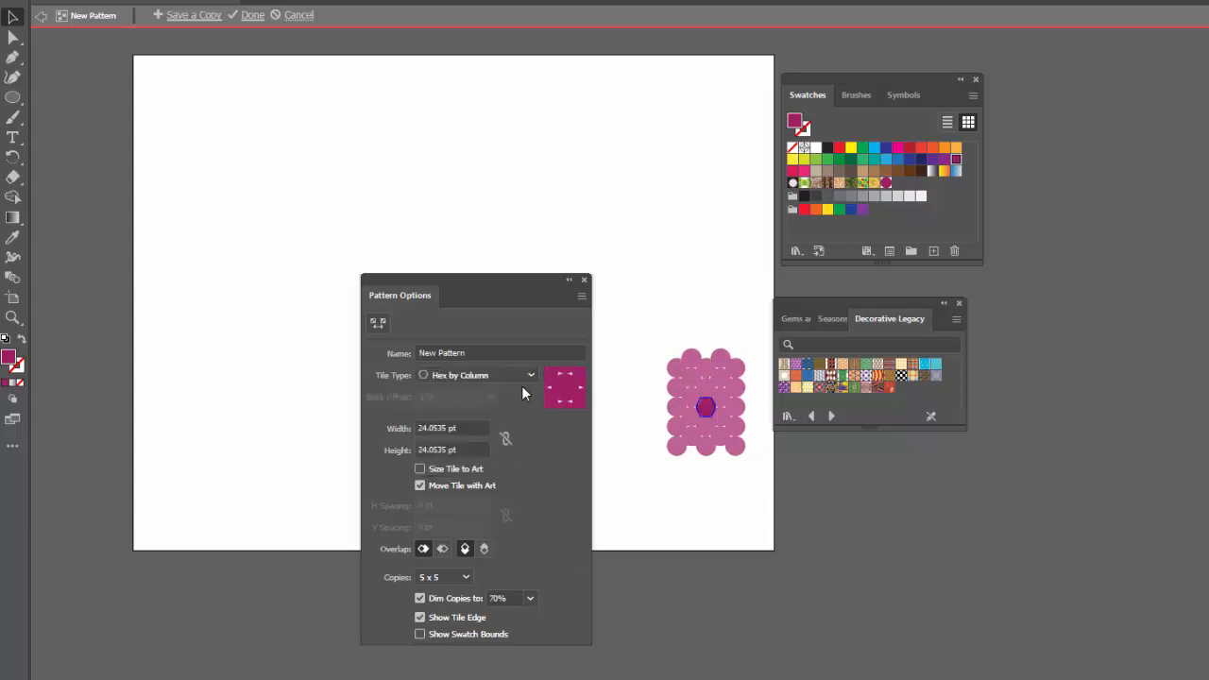
pyautogui.click(525, 379)
pyautogui.click(486, 466)
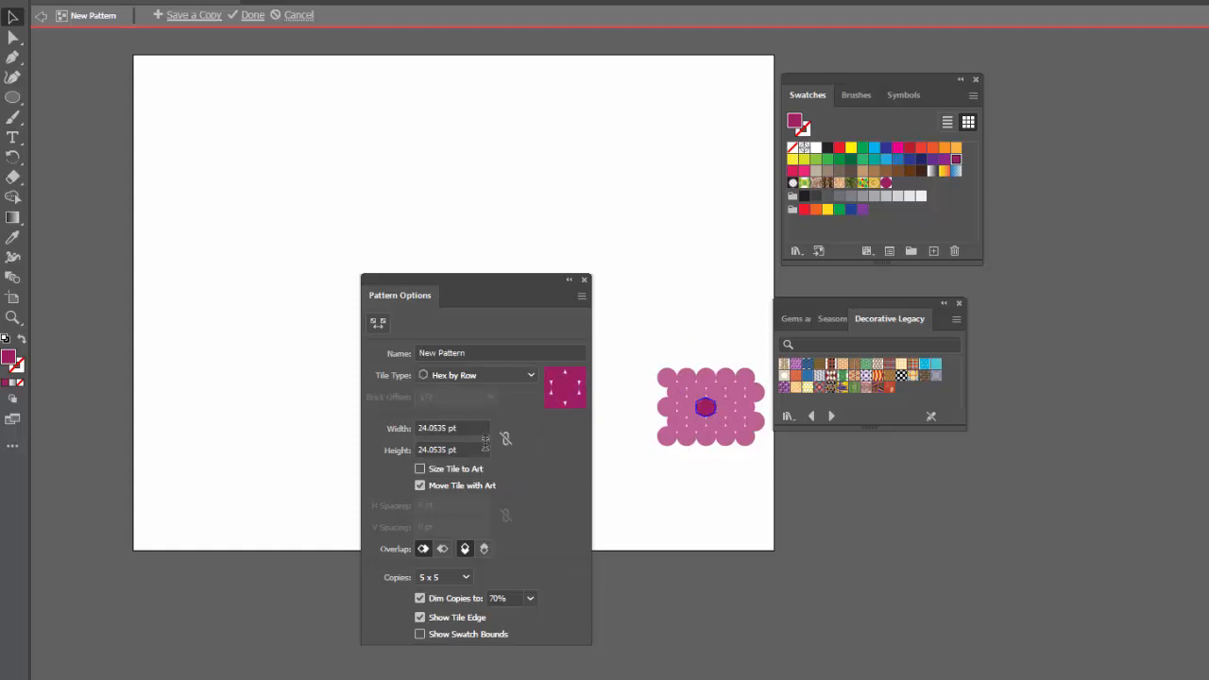
# Set the circle pattern's tile type to Brick by Column and finish editing the pattern.
pyautogui.click(525, 376)
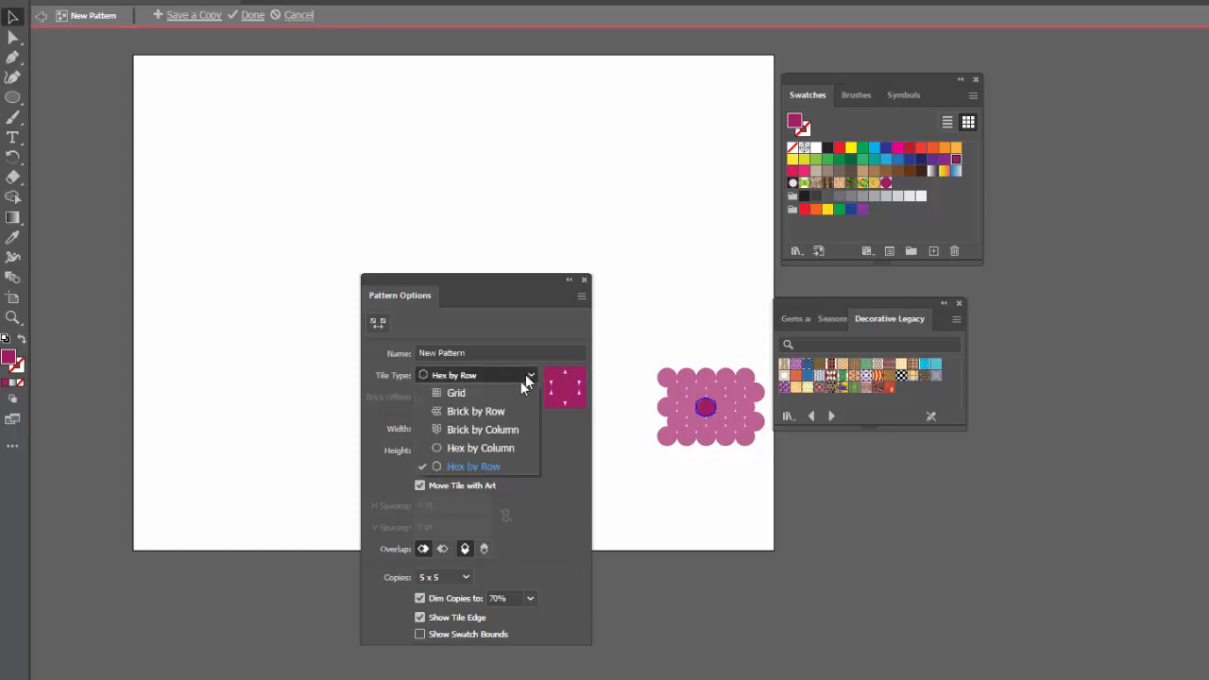
pyautogui.click(489, 429)
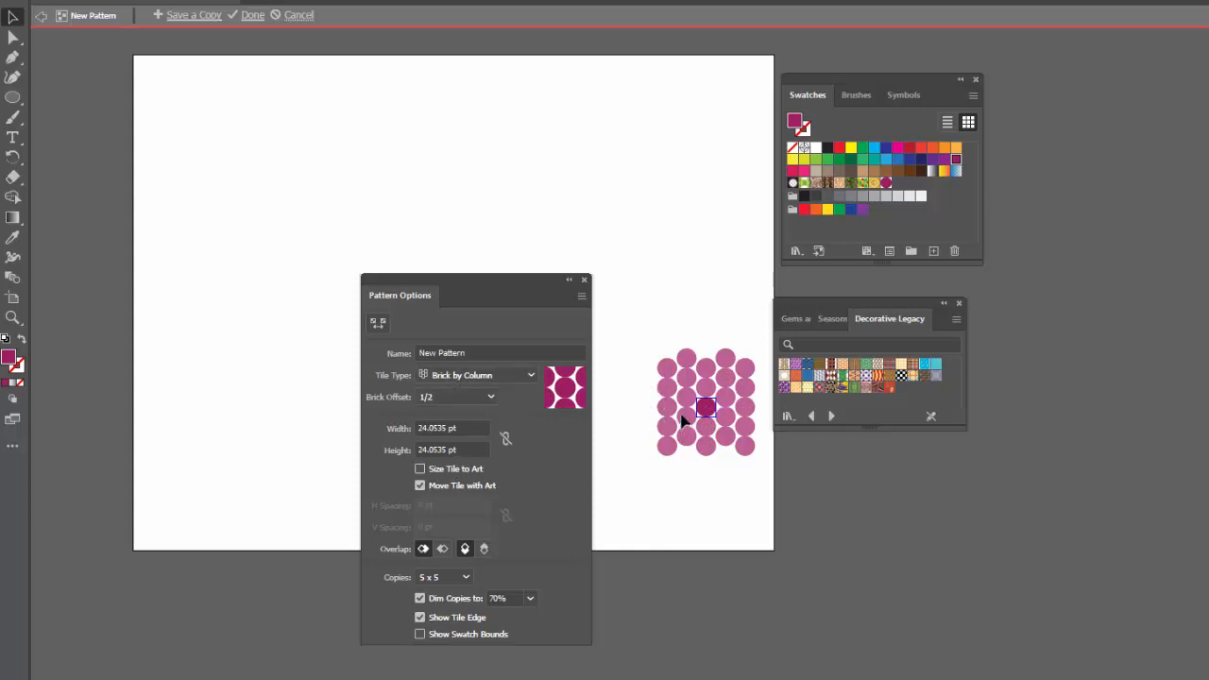
pyautogui.click(251, 17)
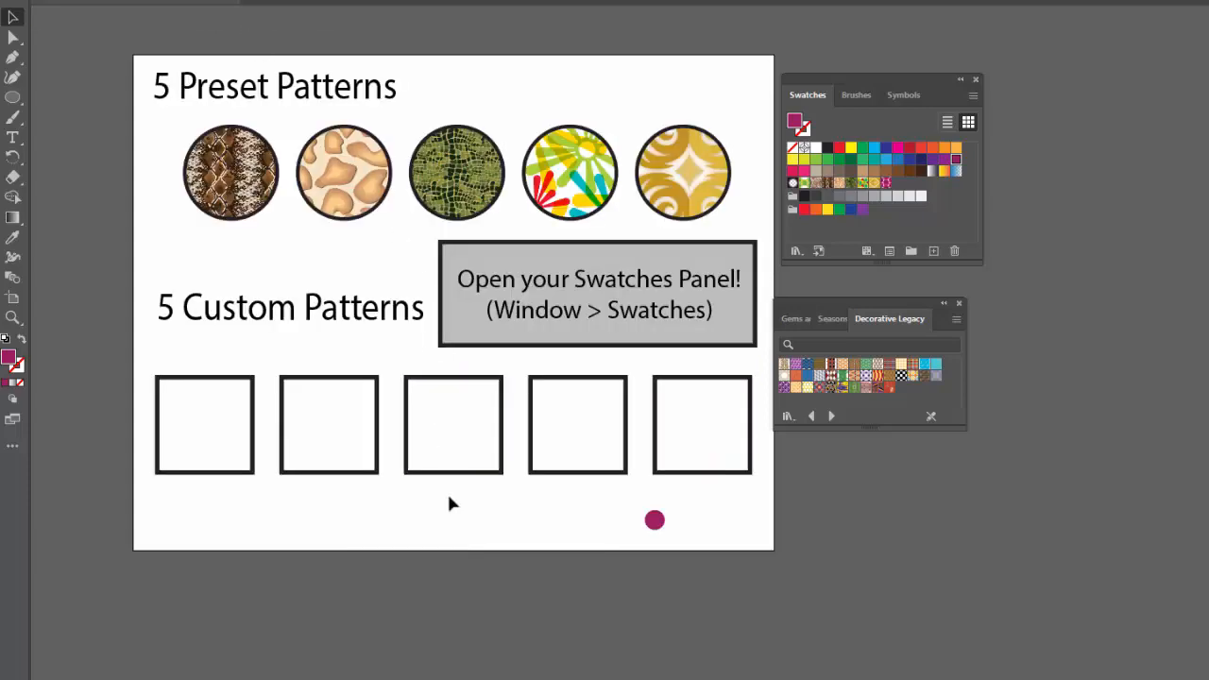
# Fill the first square under 5 Custom Patterns with the new magenta circle pattern swatch.
pyautogui.click(596, 463)
pyautogui.moveTo(886, 186); pyautogui.dragTo(209, 463)
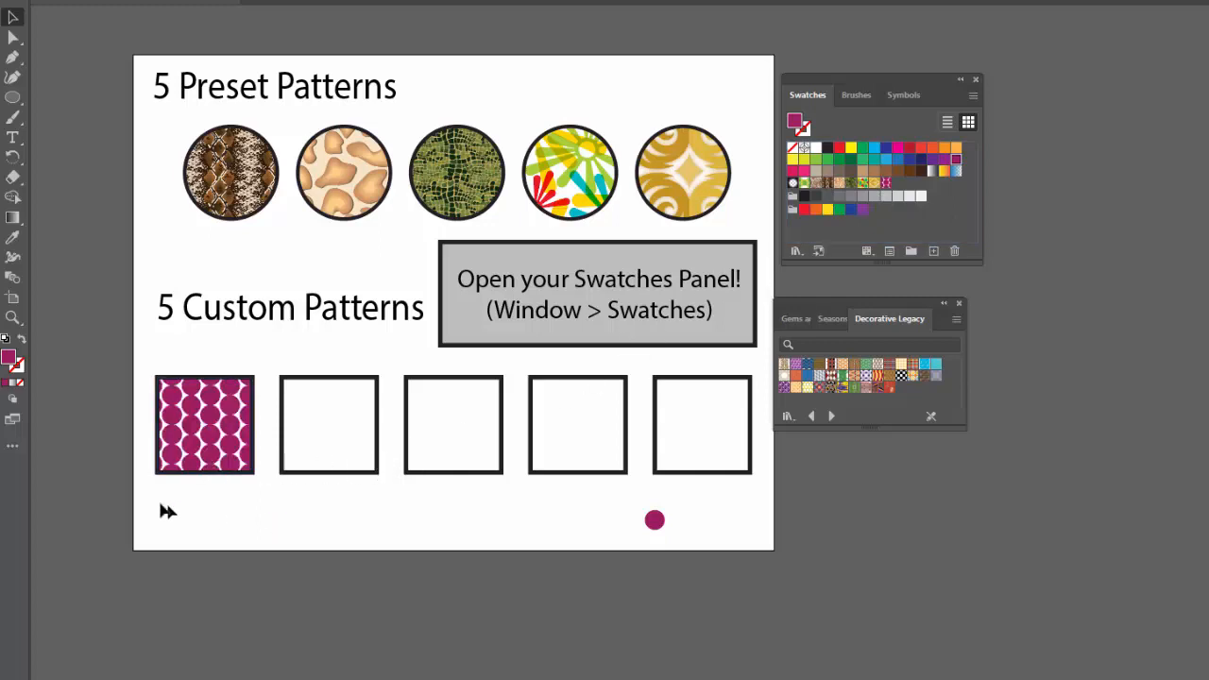
pyautogui.click(214, 415)
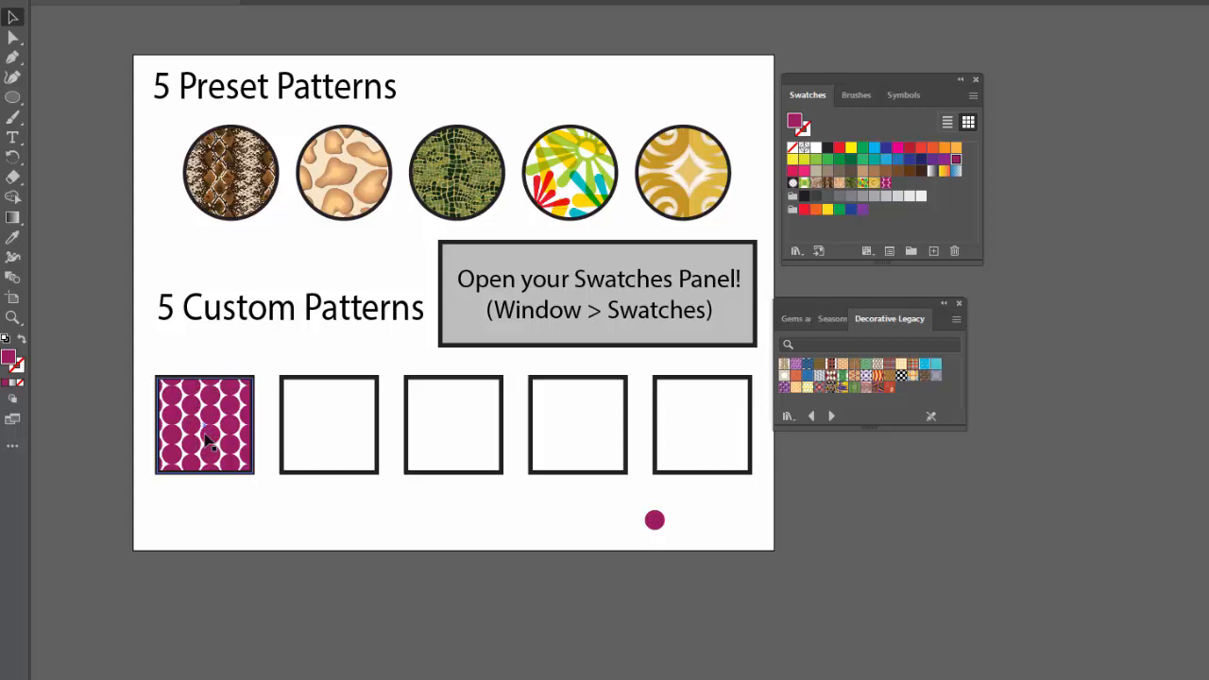
pyautogui.click(422, 522)
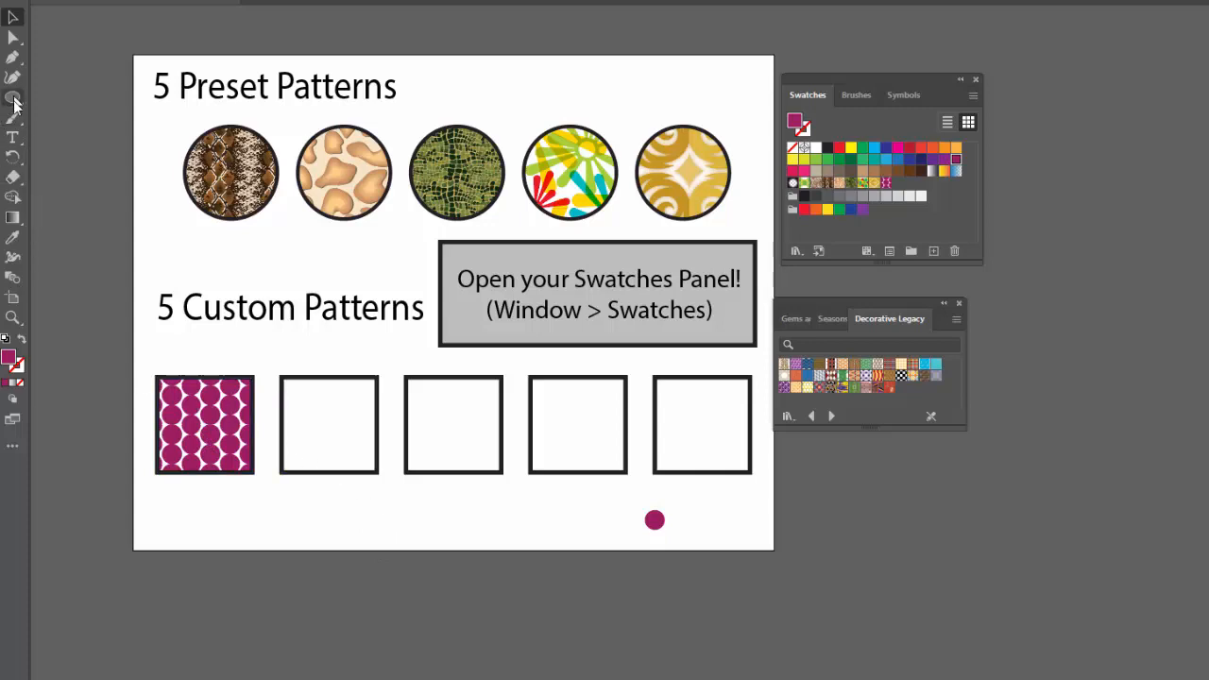
# Draw a small four-pointed star below the custom pattern squares with the Star tool and fill it with yellow.
pyautogui.moveTo(12, 97); pyautogui.dragTo(70, 156)
pyautogui.moveTo(527, 510)
pyautogui.mouseDown()
pyautogui.moveTo(536, 531)
pyautogui.moveTo(510, 517)
pyautogui.moveTo(522, 543)
pyautogui.moveTo(527, 517)
pyautogui.mouseUp()
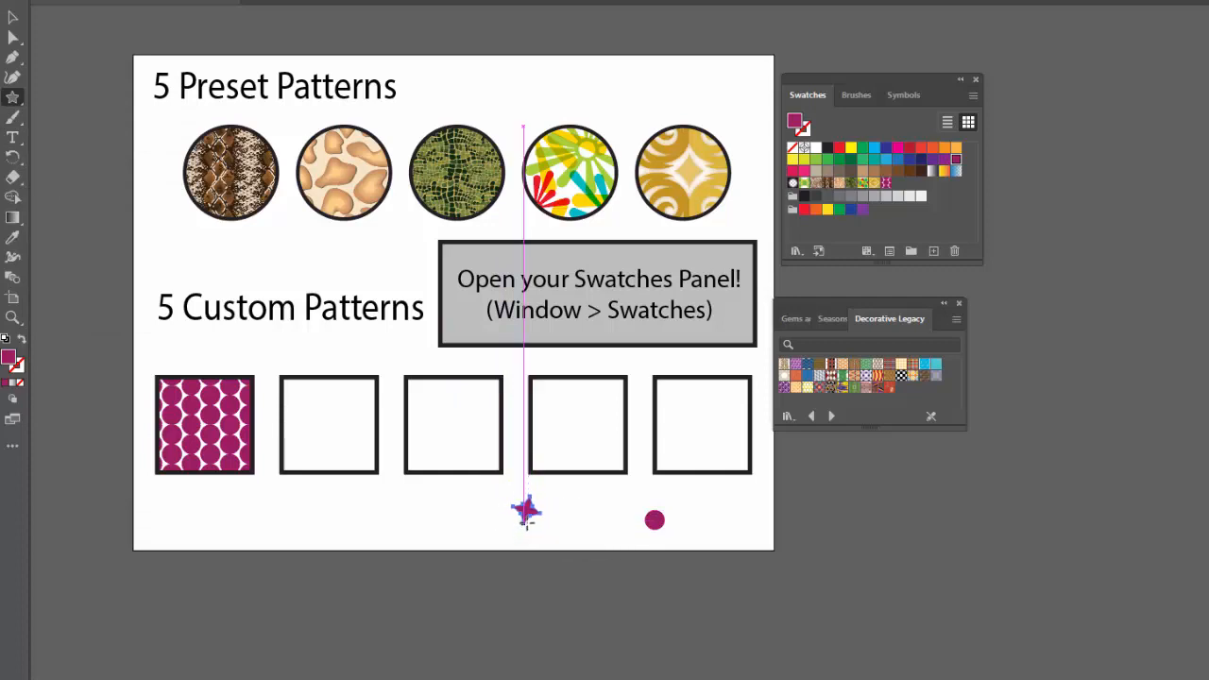
pyautogui.click(850, 148)
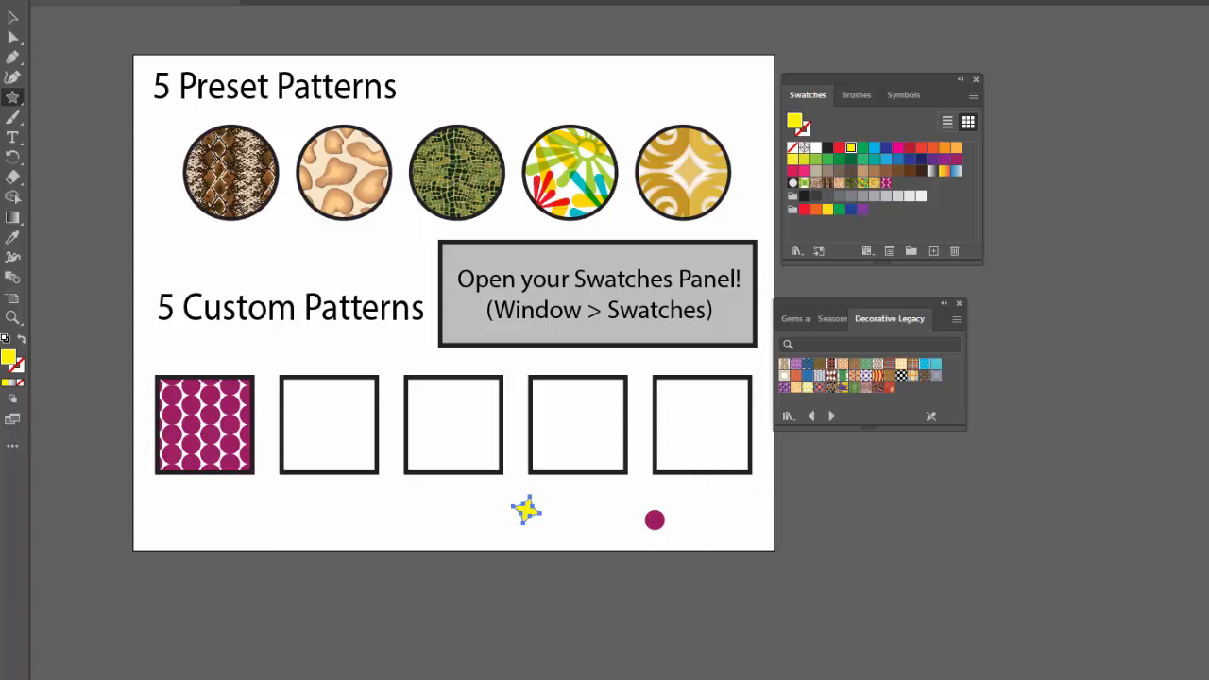
pyautogui.click(12, 17)
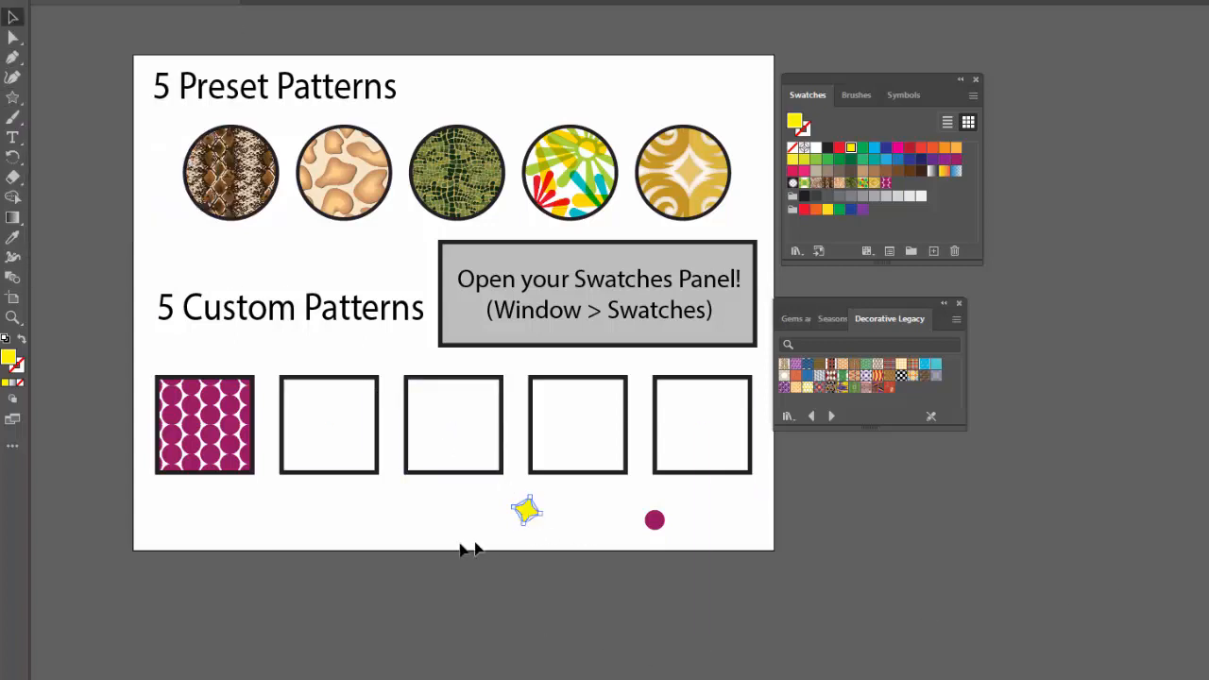
pyautogui.click(463, 557)
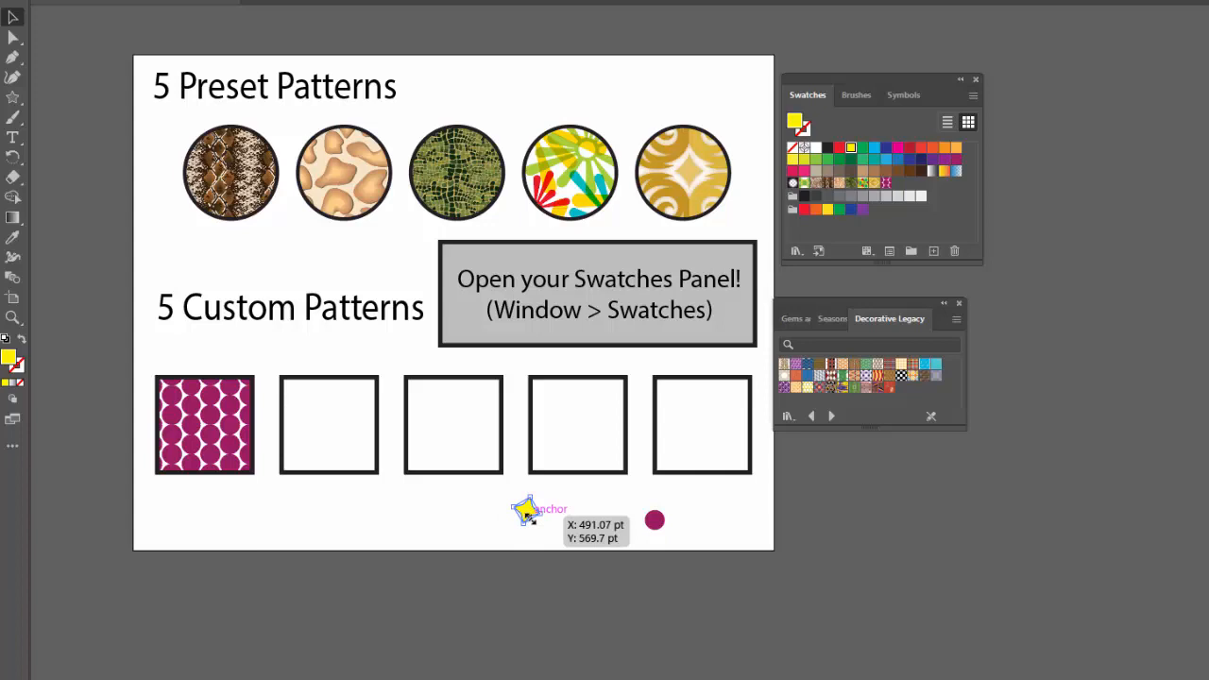
# Make a new pattern from the yellow star and dismiss the pattern notice.
pyautogui.click(140, 1)
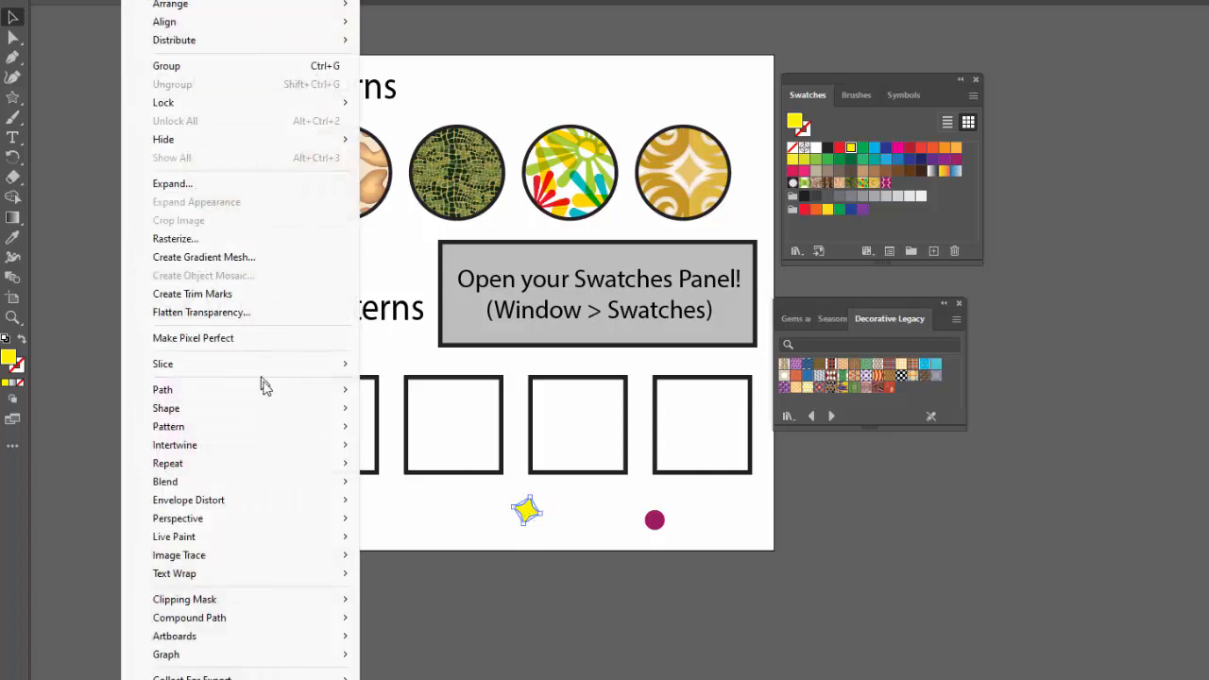
pyautogui.moveTo(305, 426)
pyautogui.click(398, 427)
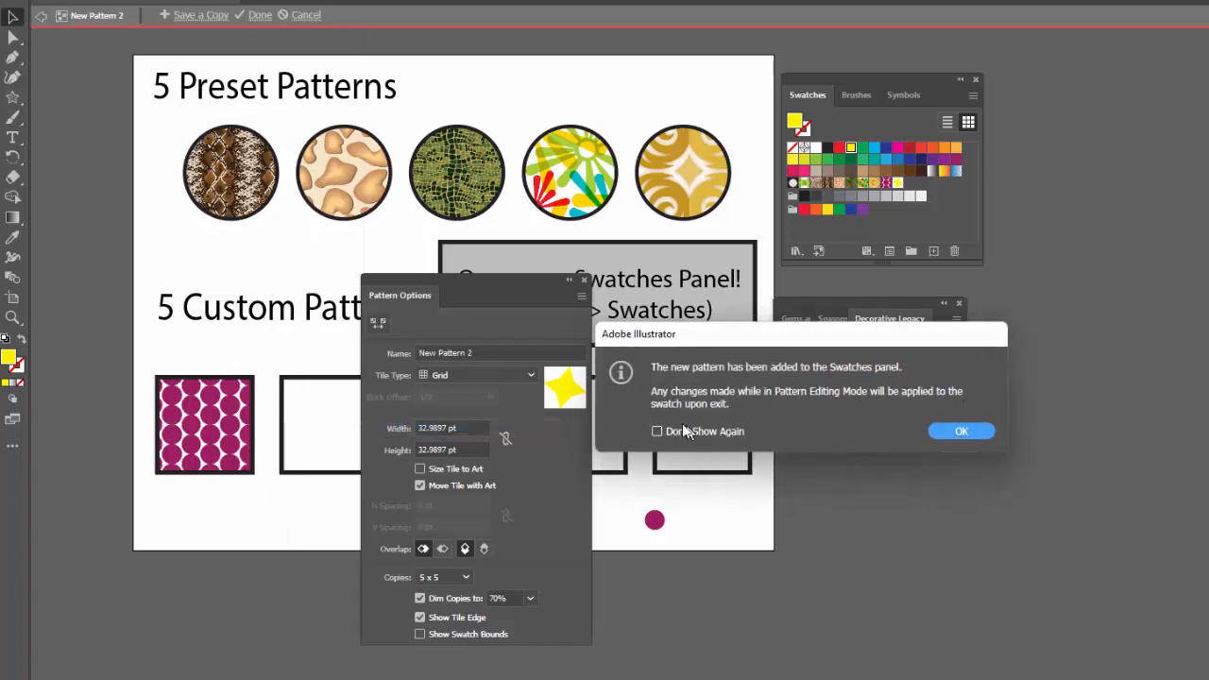
pyautogui.click(962, 431)
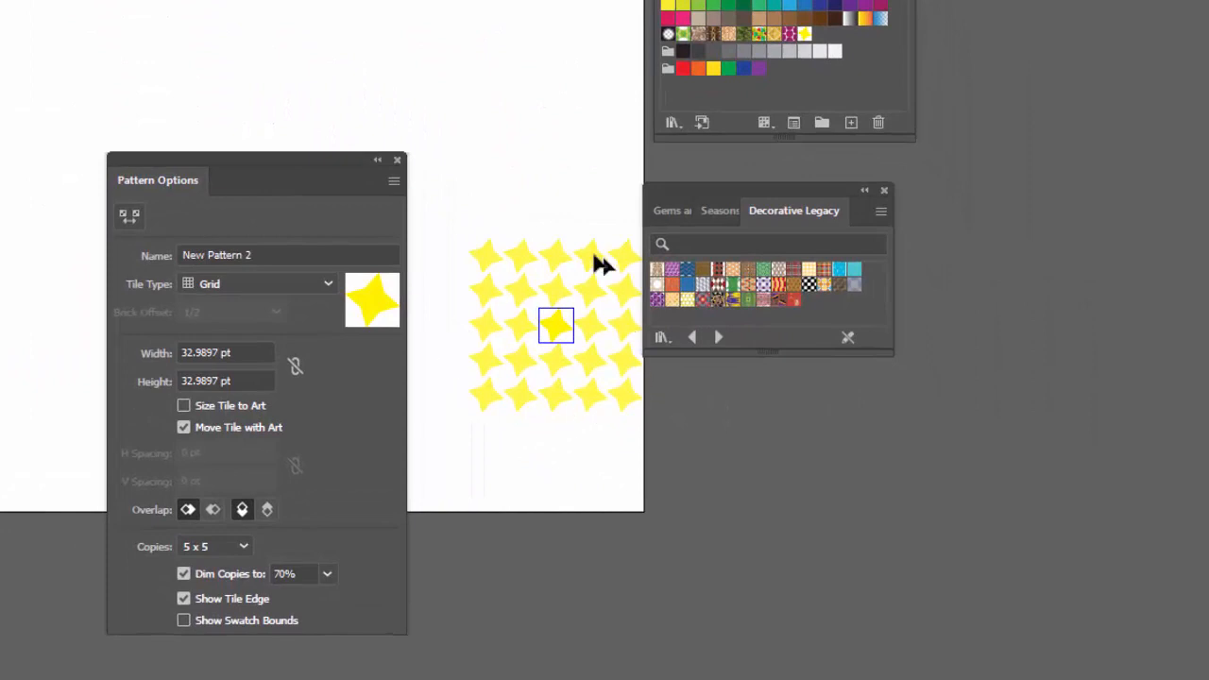
# Try the Brick by Row tile type for the star pattern, settling on Hex by Column.
pyautogui.click(218, 281)
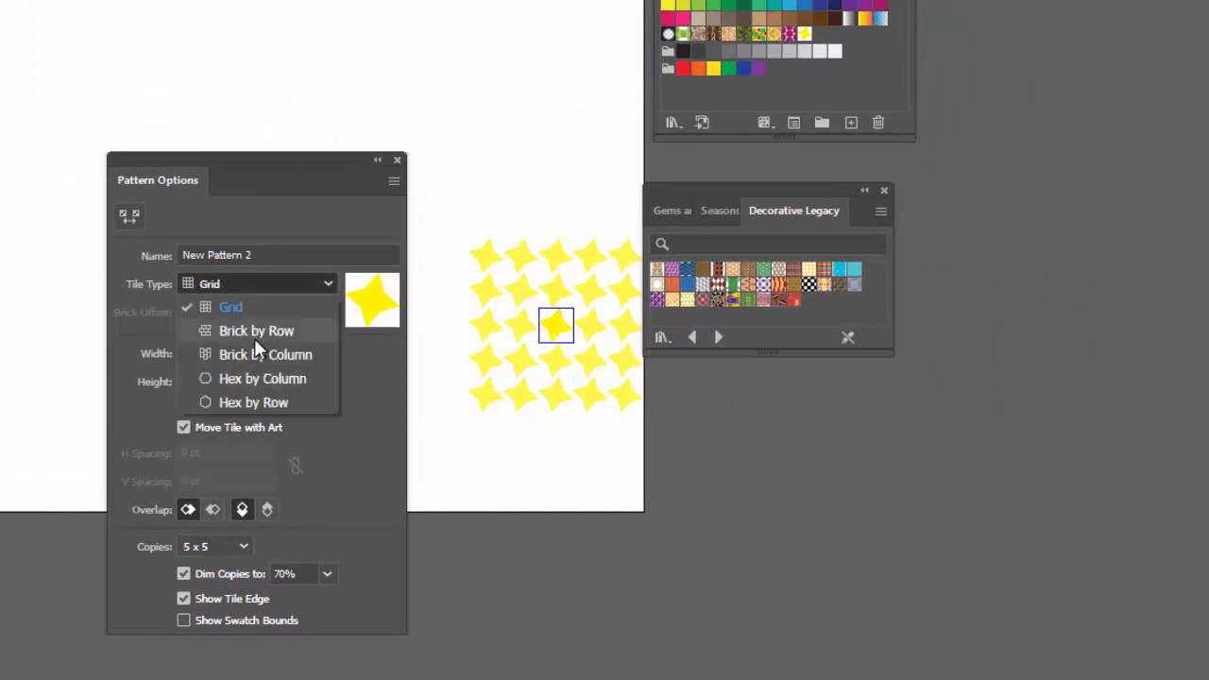
pyautogui.click(254, 337)
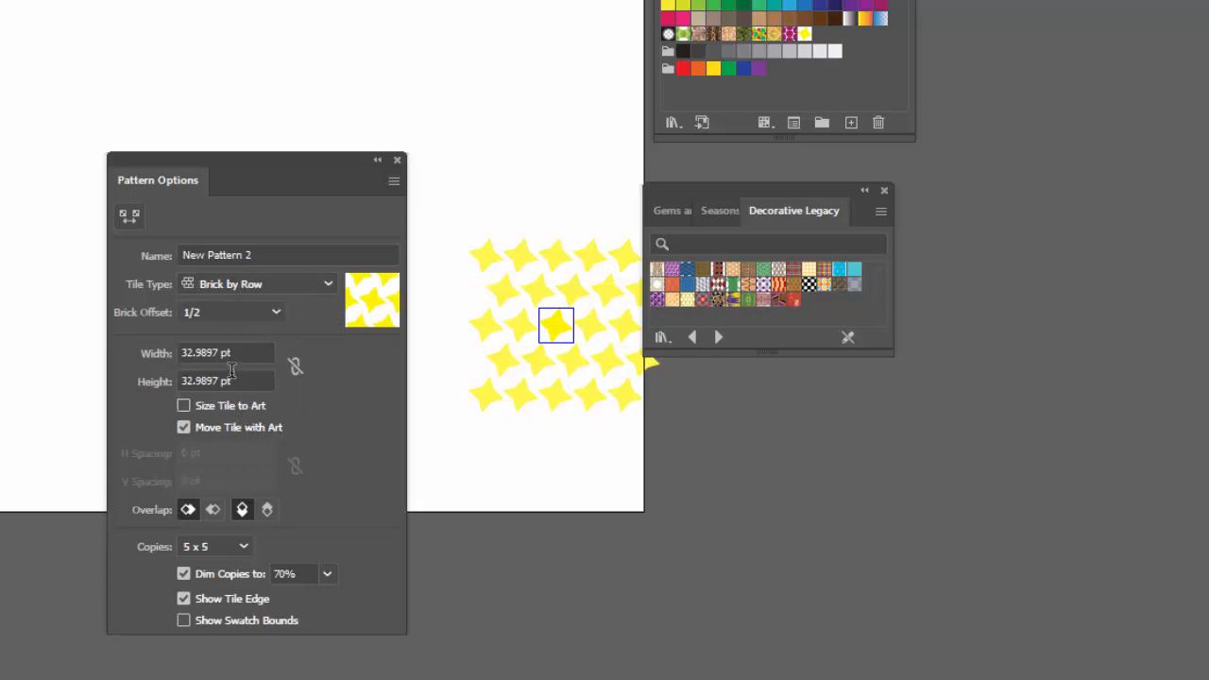
pyautogui.click(224, 284)
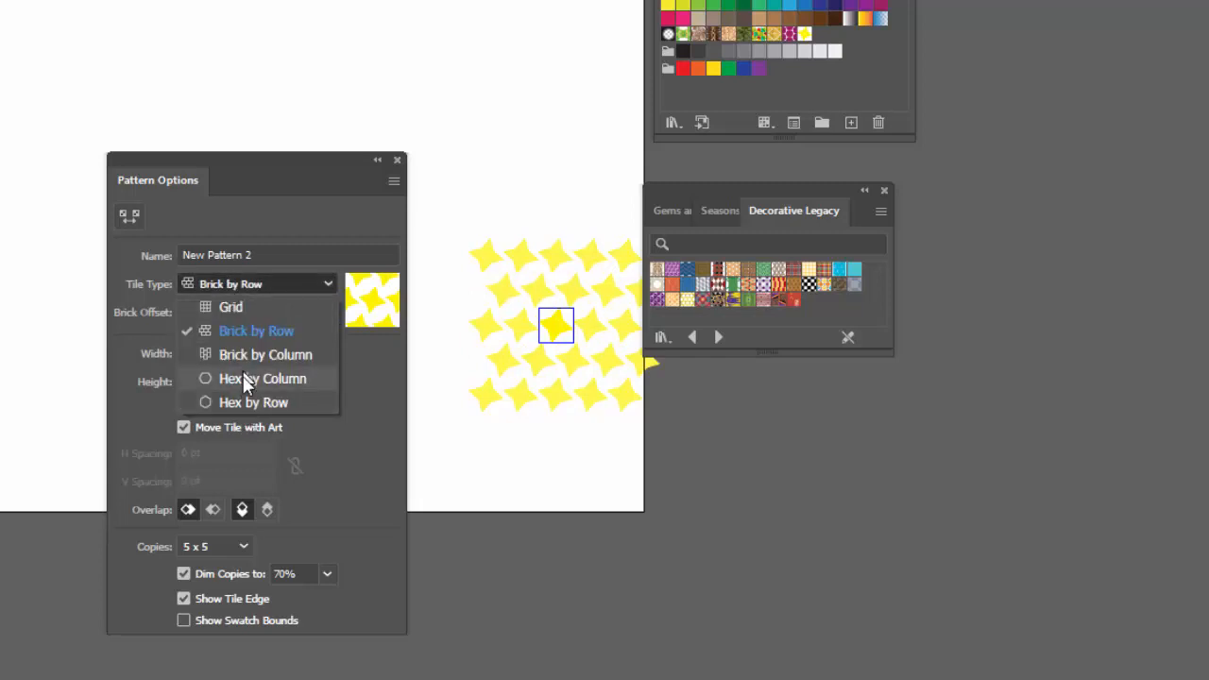
pyautogui.click(242, 377)
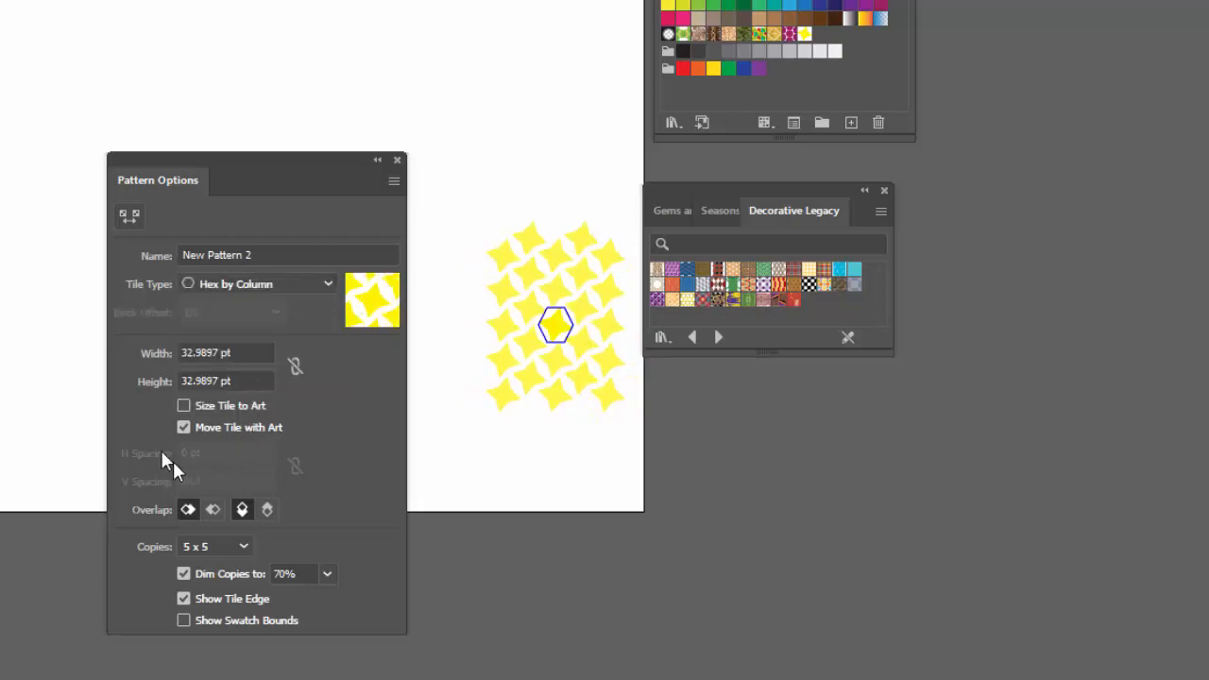
# Enable Size Tile to Art for the star pattern and set the horizontal and vertical spacing to 2 pt.
pyautogui.click(183, 406)
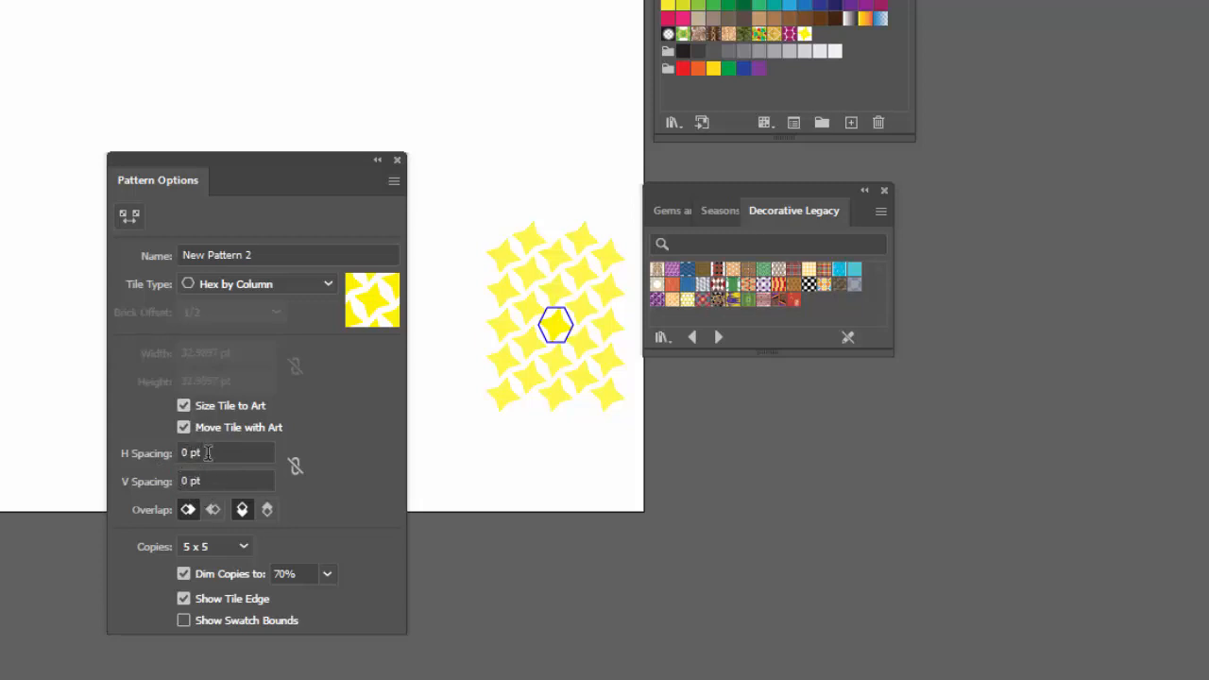
pyautogui.click(185, 452)
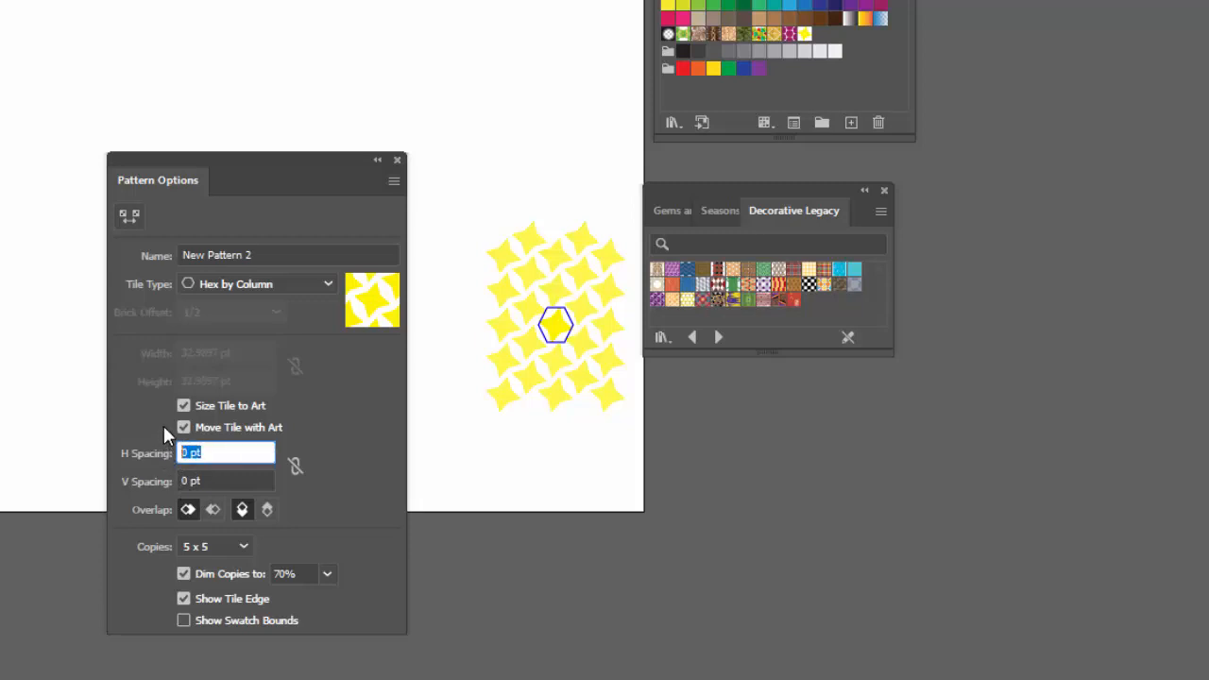
pyautogui.press('Tab')
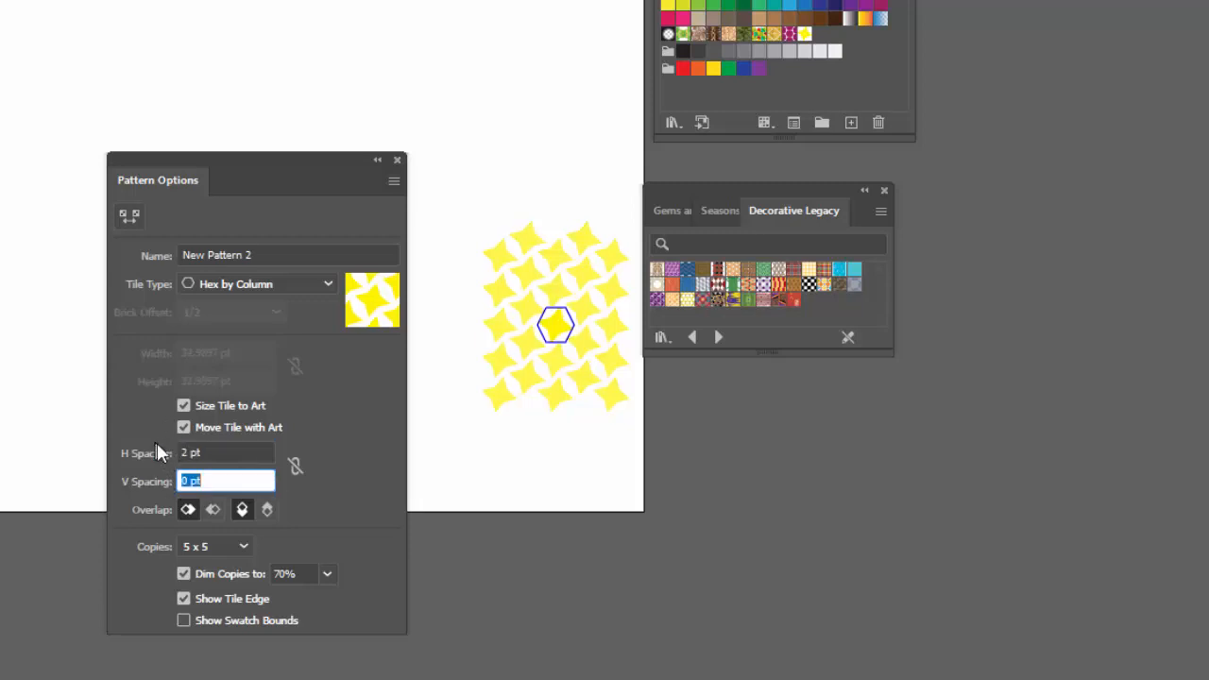
pyautogui.write('2')
pyautogui.press('Tab')
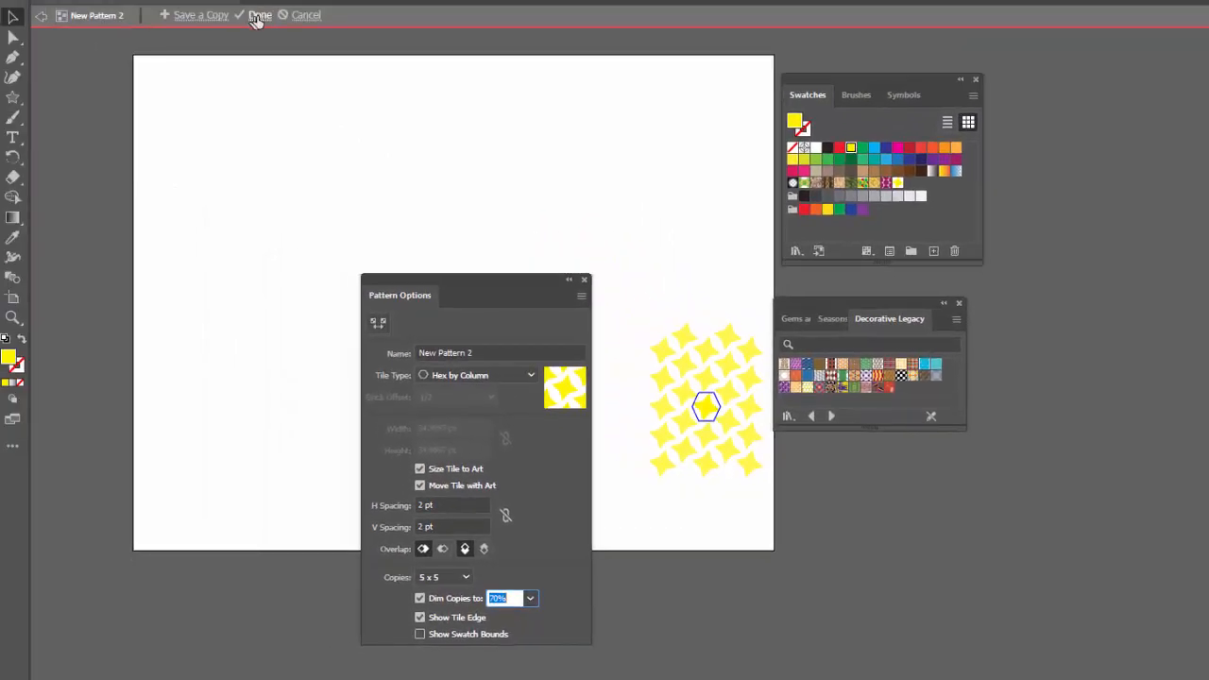
# Finish editing the star pattern and fill the second custom pattern square with its swatch.
pyautogui.click(261, 17)
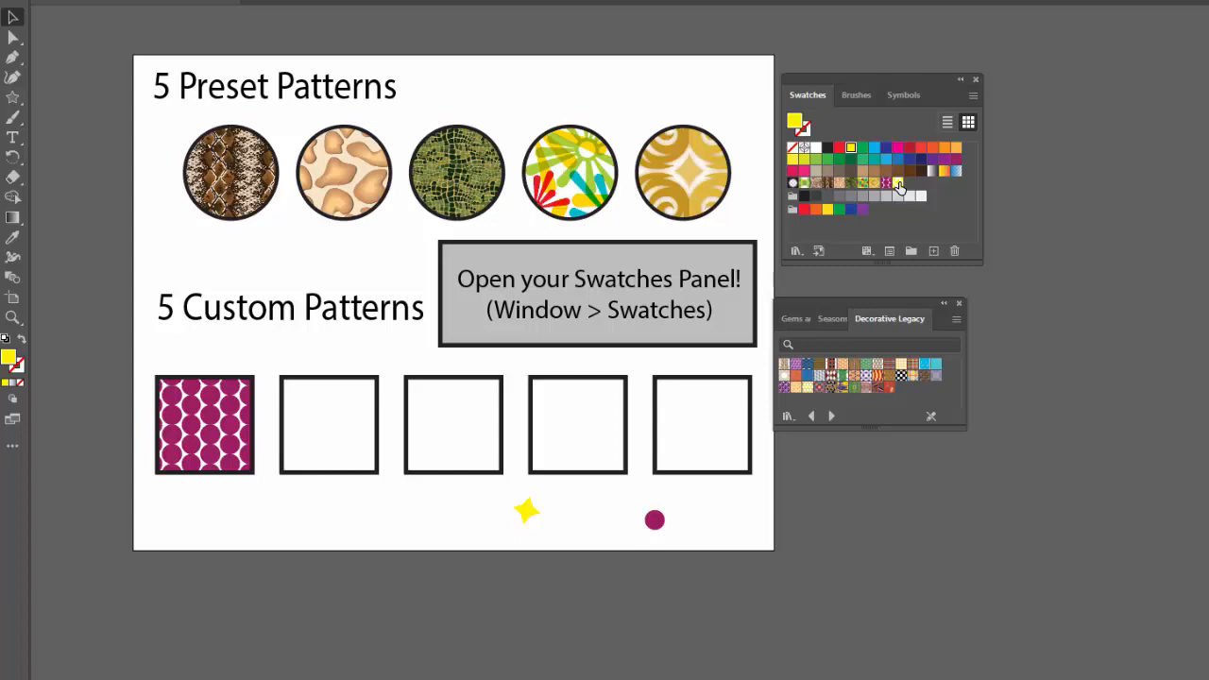
pyautogui.moveTo(899, 188); pyautogui.dragTo(343, 465)
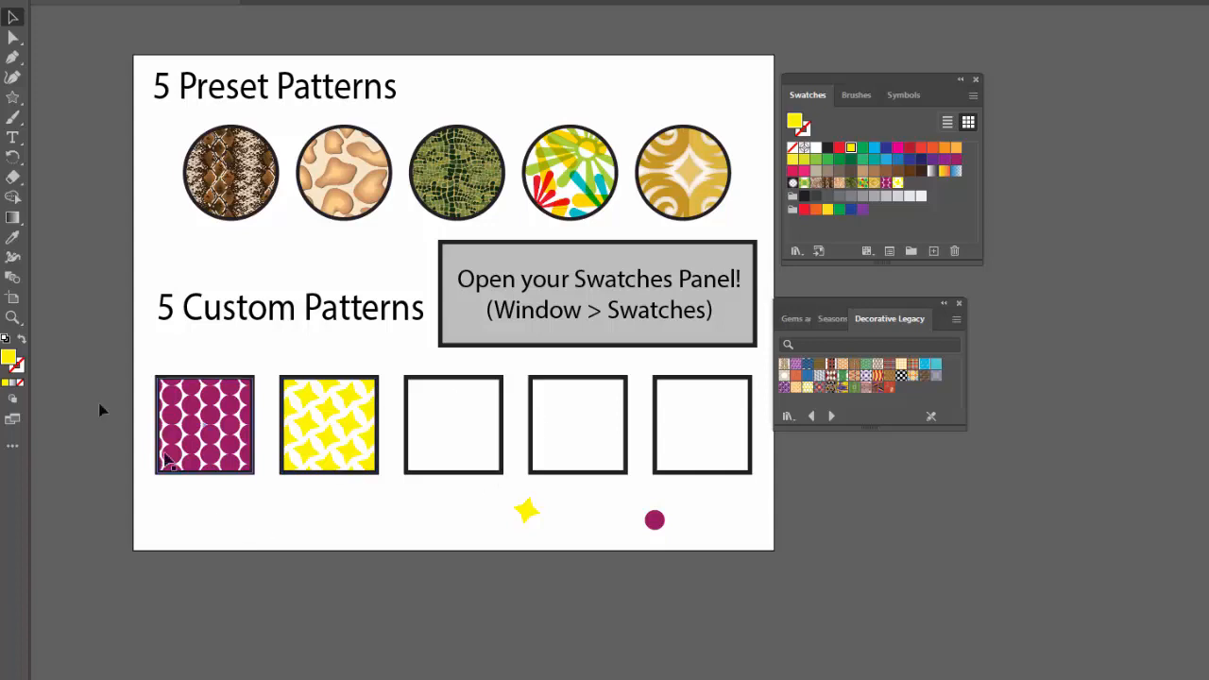
# Paint a short curved brush stroke below the third custom pattern square and recolor its stroke dark red.
pyautogui.click(12, 120)
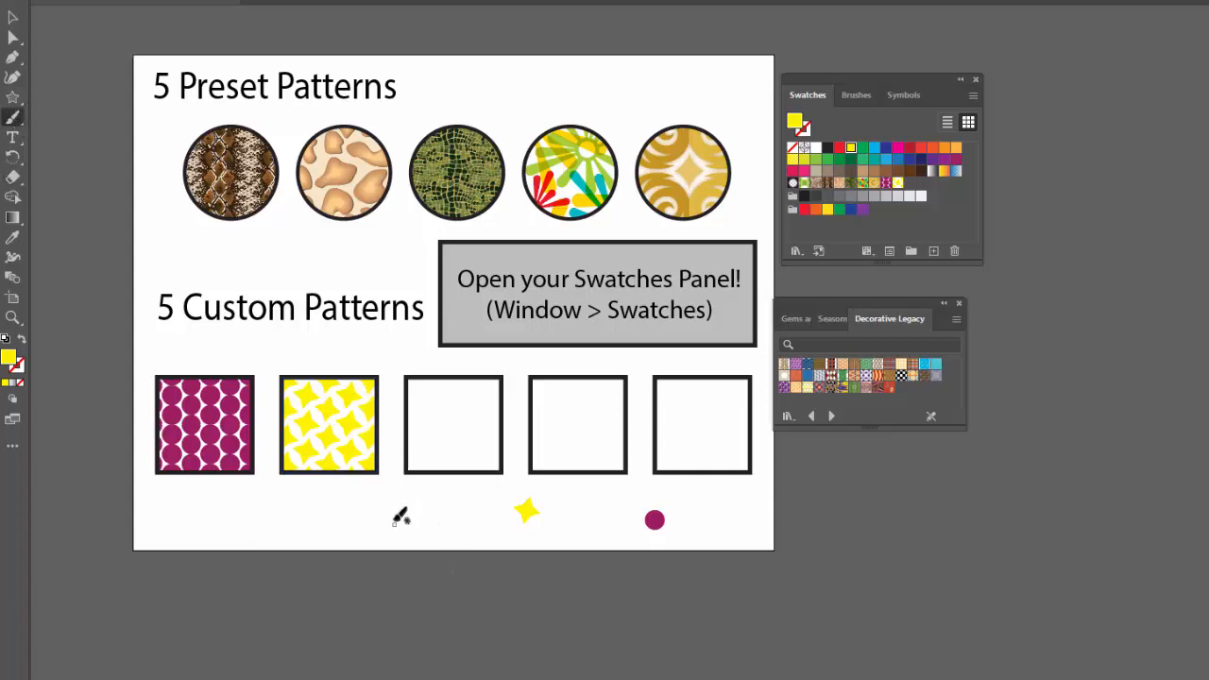
pyautogui.moveTo(391, 526)
pyautogui.mouseDown()
pyautogui.moveTo(404, 504)
pyautogui.moveTo(436, 510)
pyautogui.mouseUp()
pyautogui.press('v')
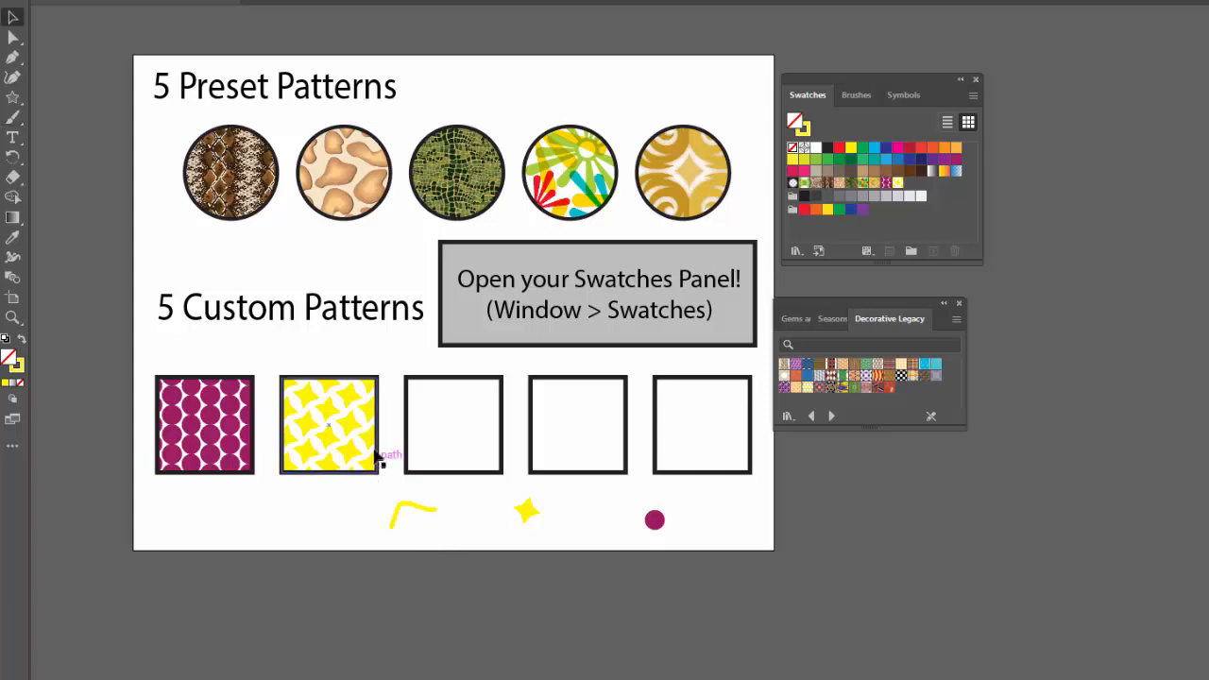
pyautogui.click(411, 510)
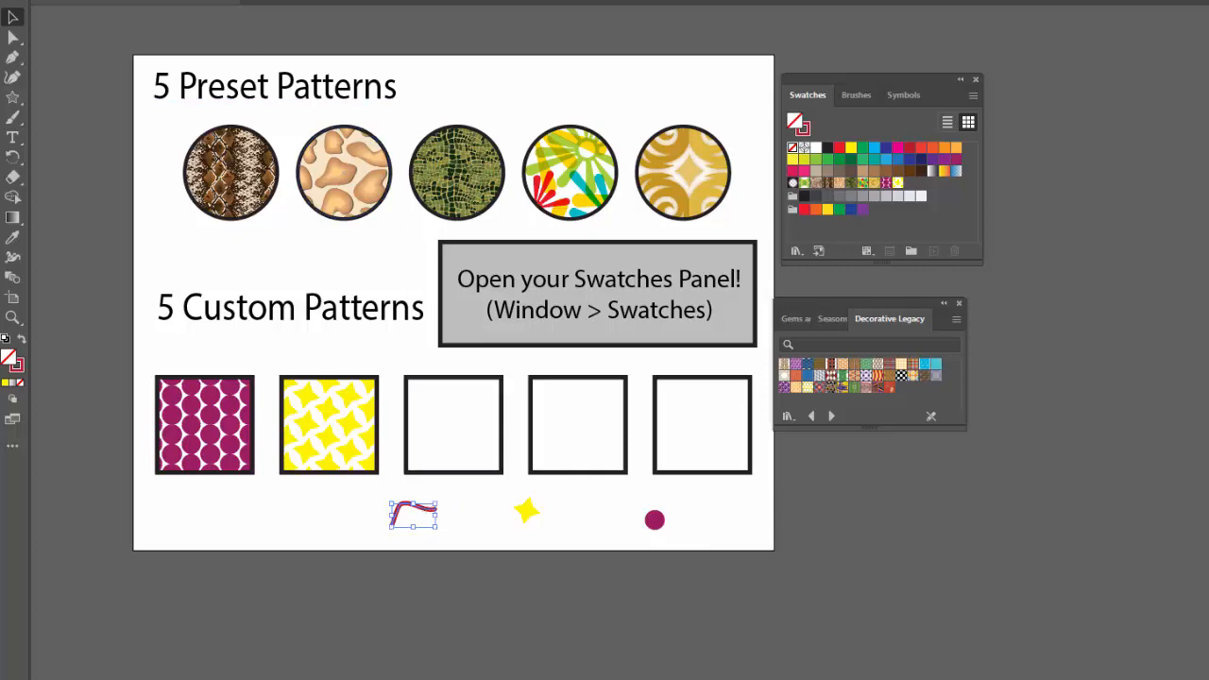
# Make a new pattern from the red curved stroke and dismiss the pattern notice.
pyautogui.click(140, 1)
pyautogui.moveTo(243, 432)
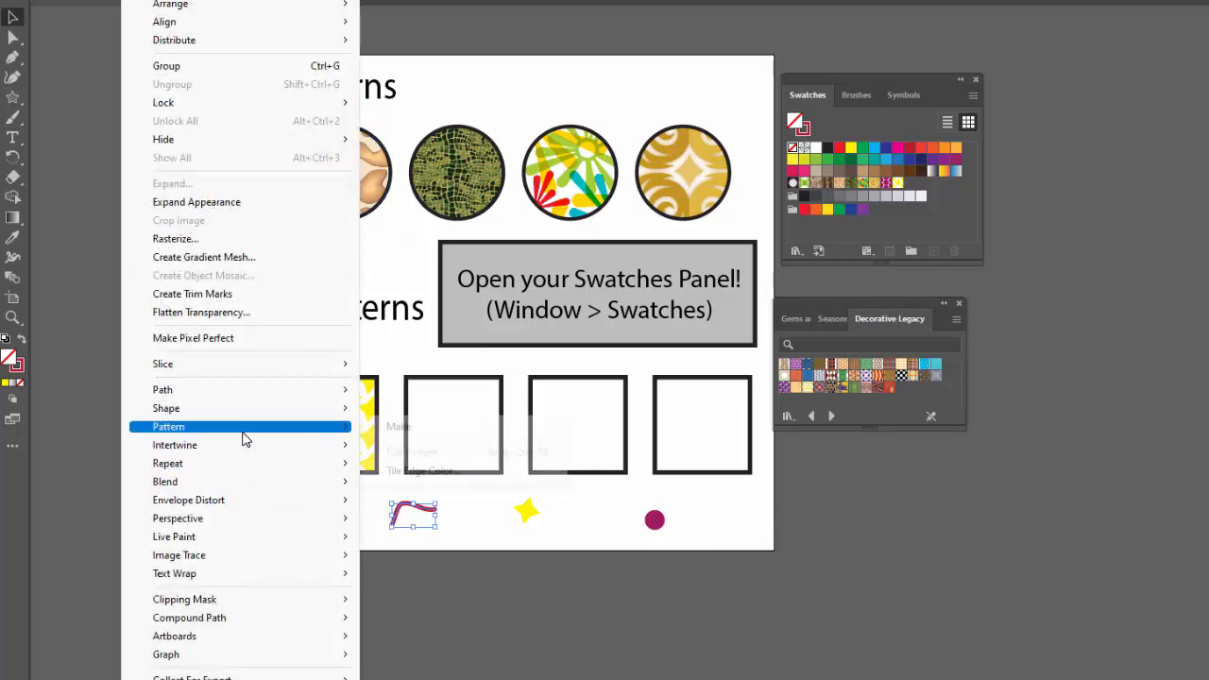
pyautogui.click(398, 426)
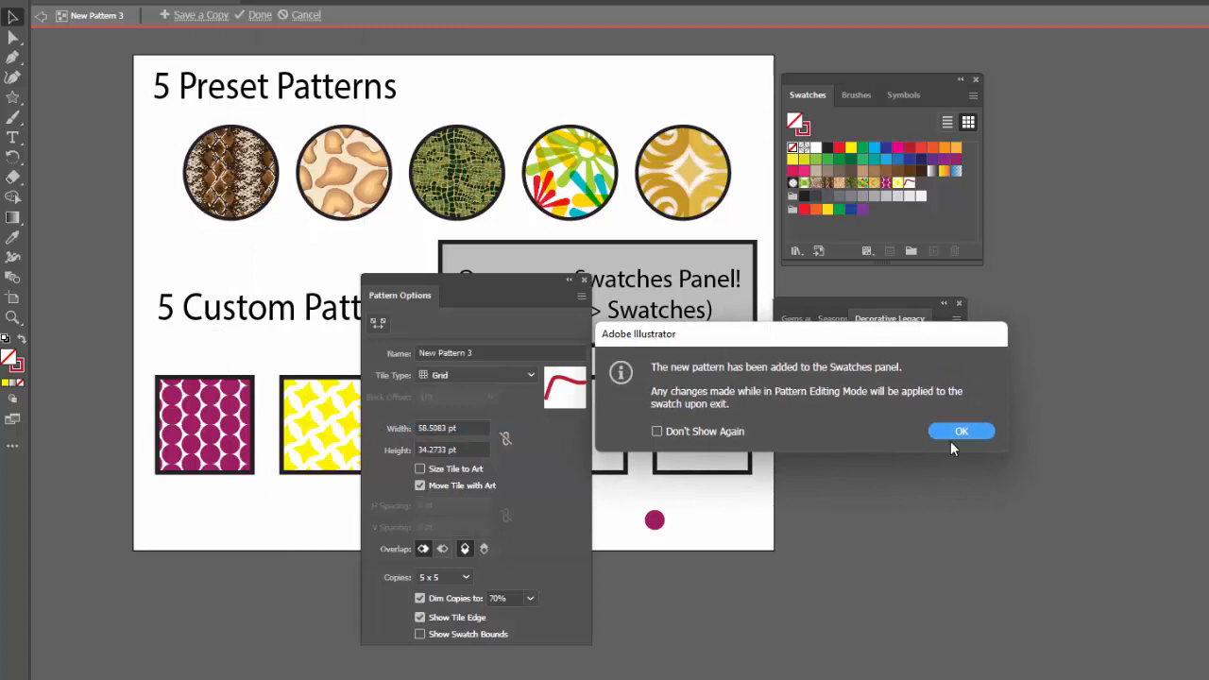
pyautogui.click(956, 432)
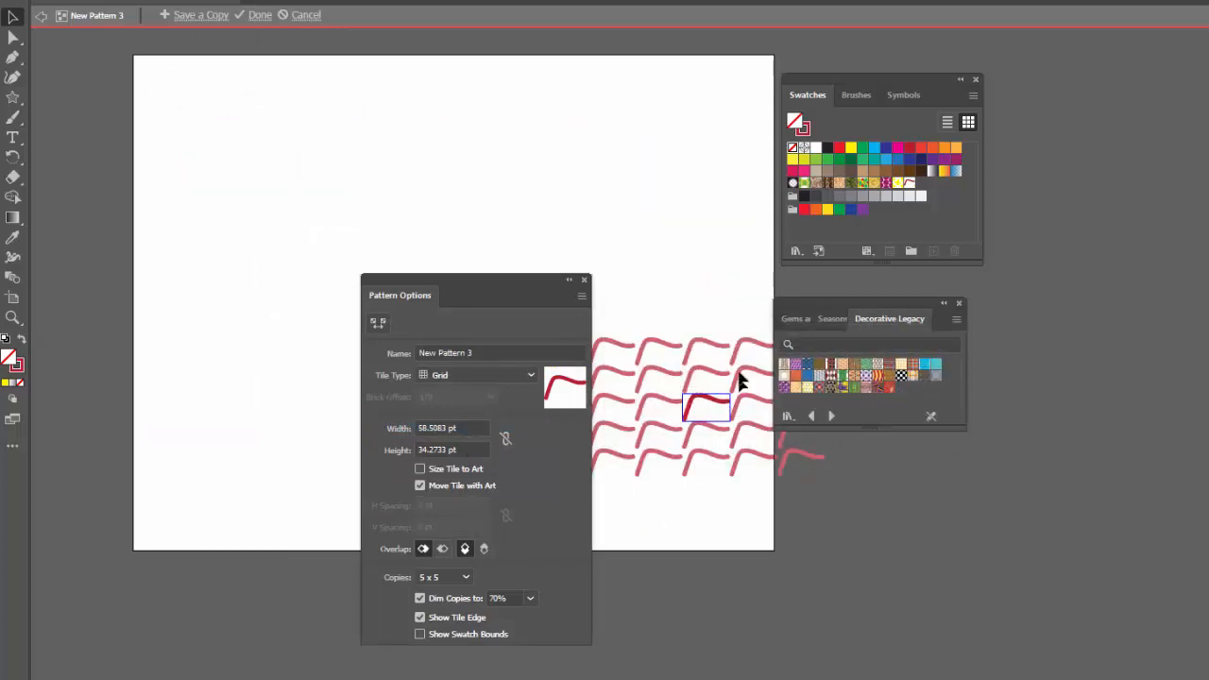
# Apply the Brick by Row tile type to the red stroke pattern and fill the third custom pattern square with its swatch.
pyautogui.click(462, 377)
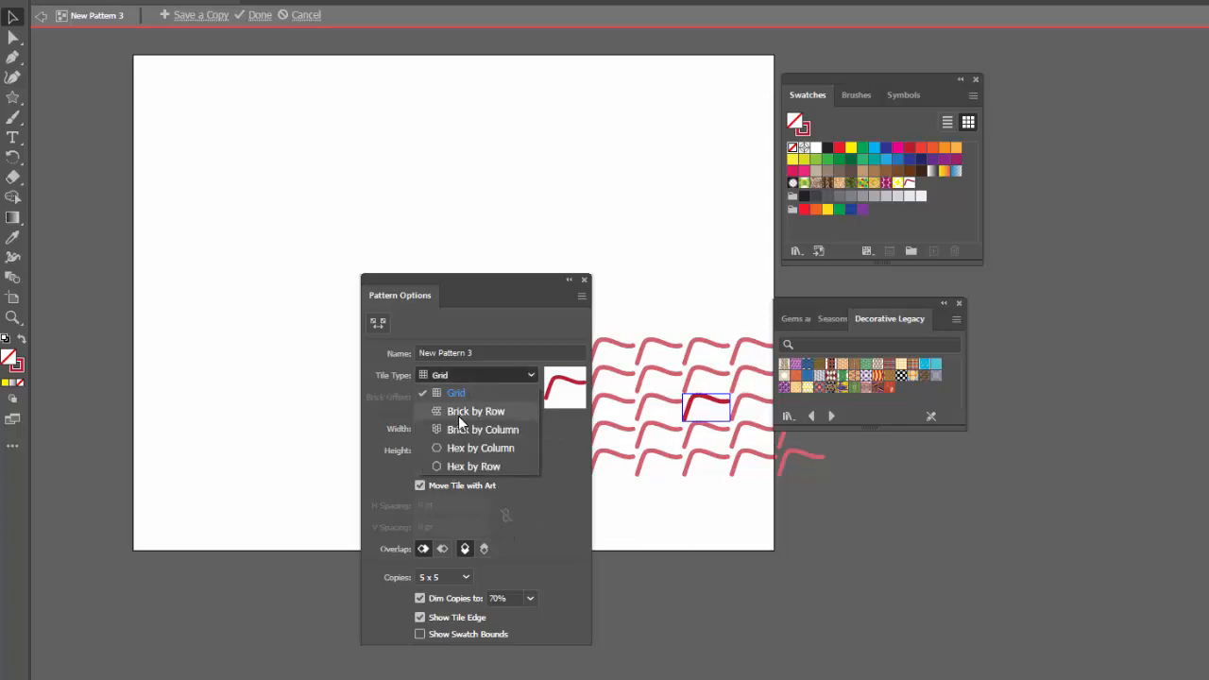
pyautogui.click(459, 414)
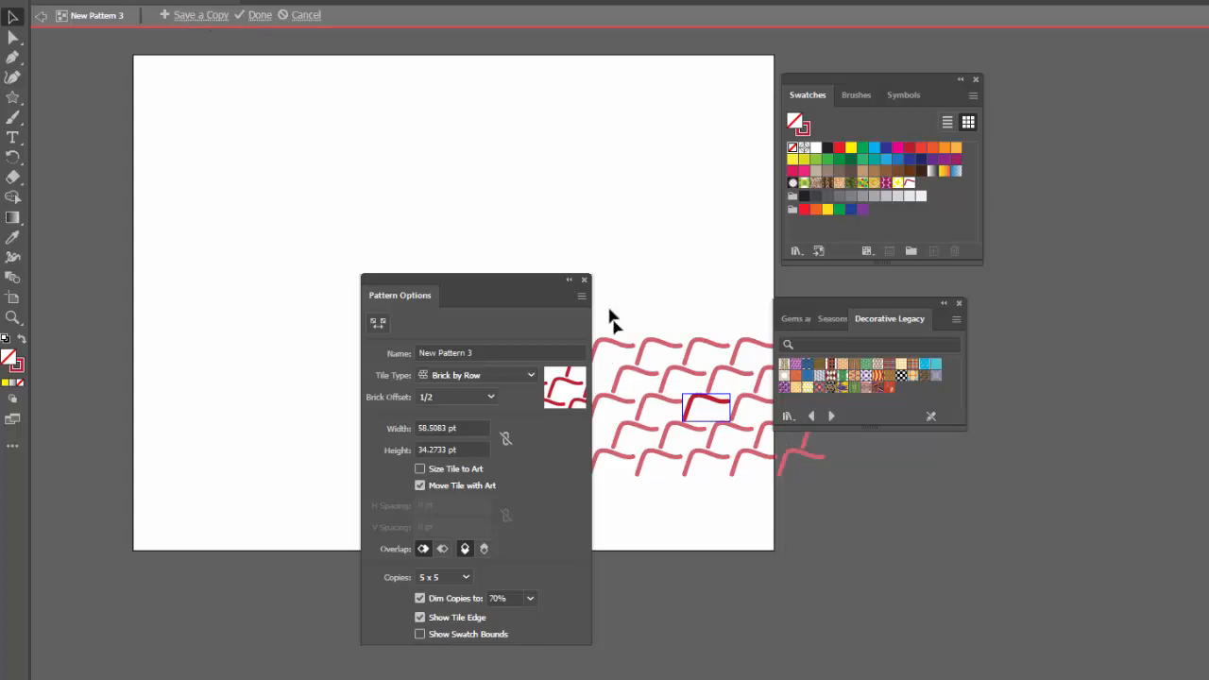
pyautogui.click(255, 15)
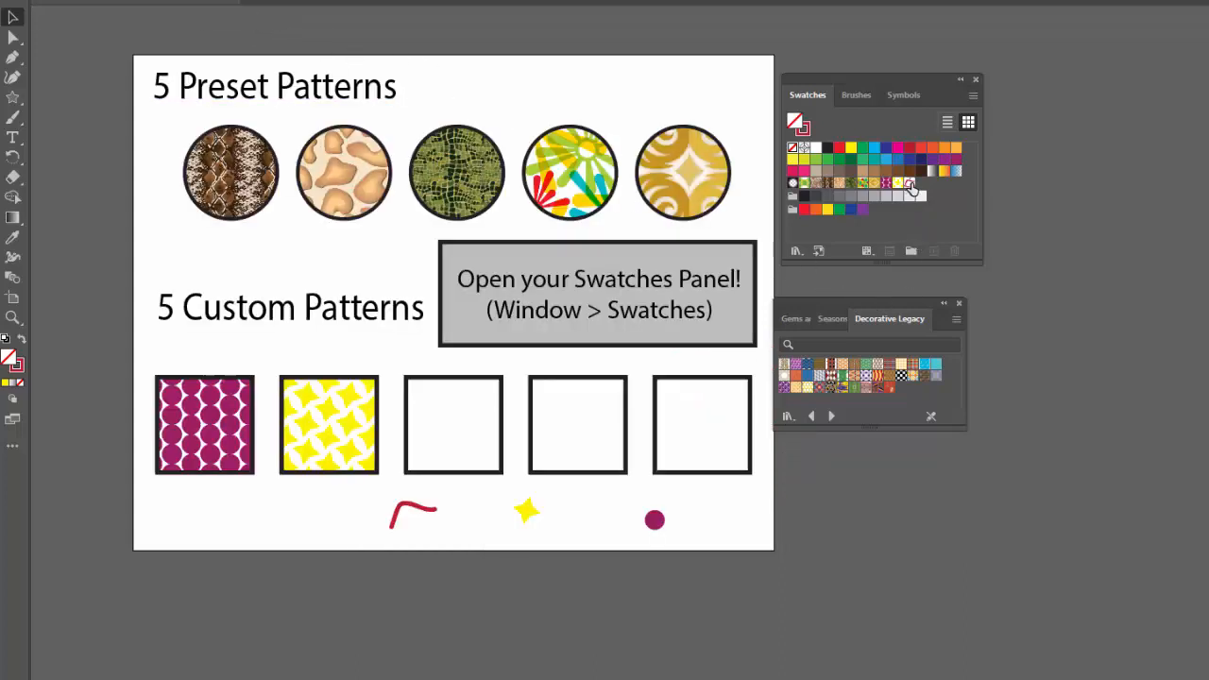
pyautogui.moveTo(912, 189); pyautogui.dragTo(444, 477)
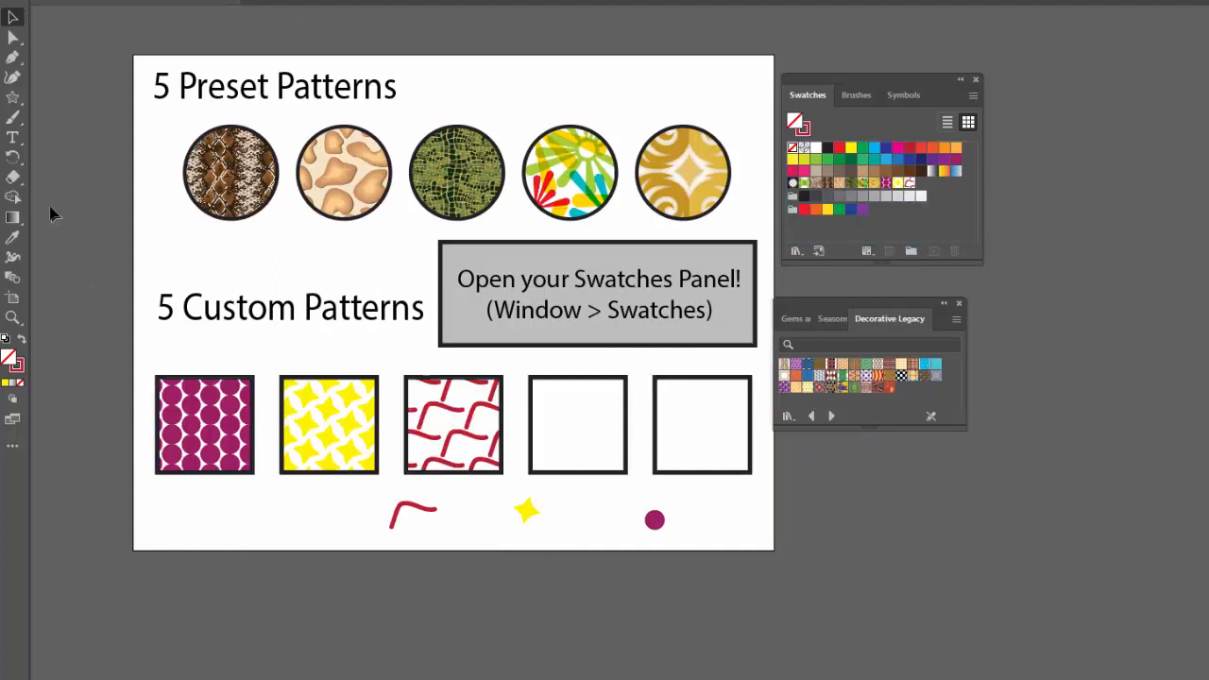
# Add the text "TACOS!" below the second custom pattern square.
pyautogui.click(12, 137)
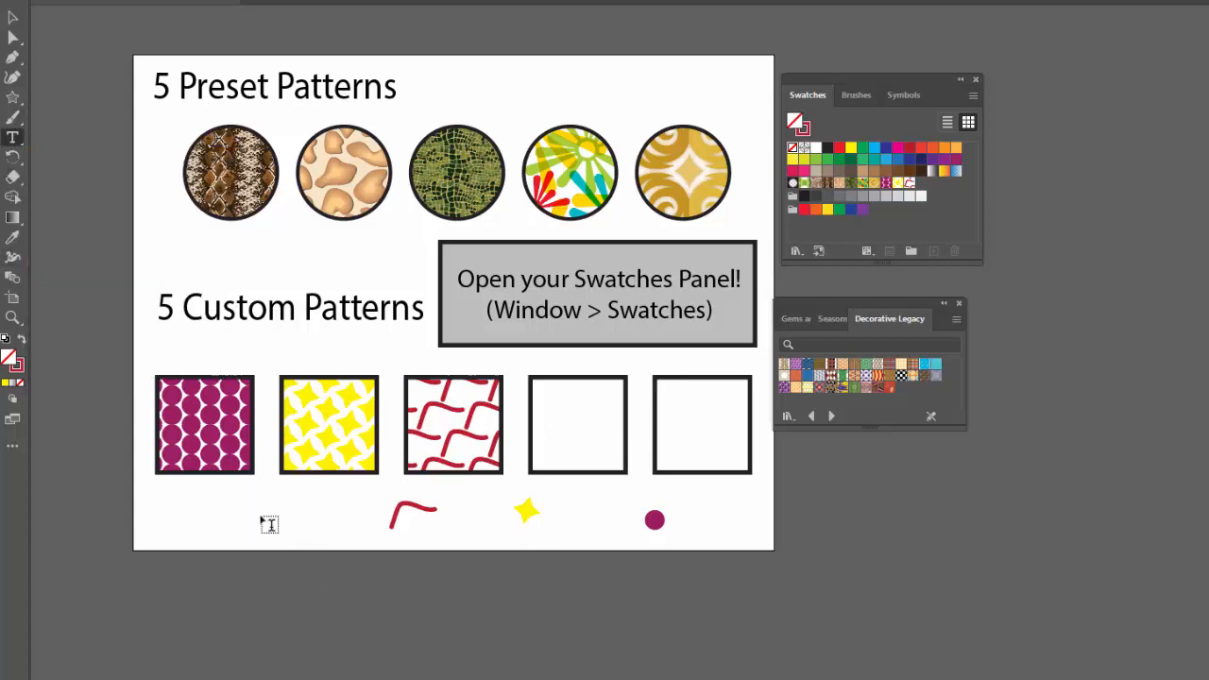
pyautogui.click(267, 522)
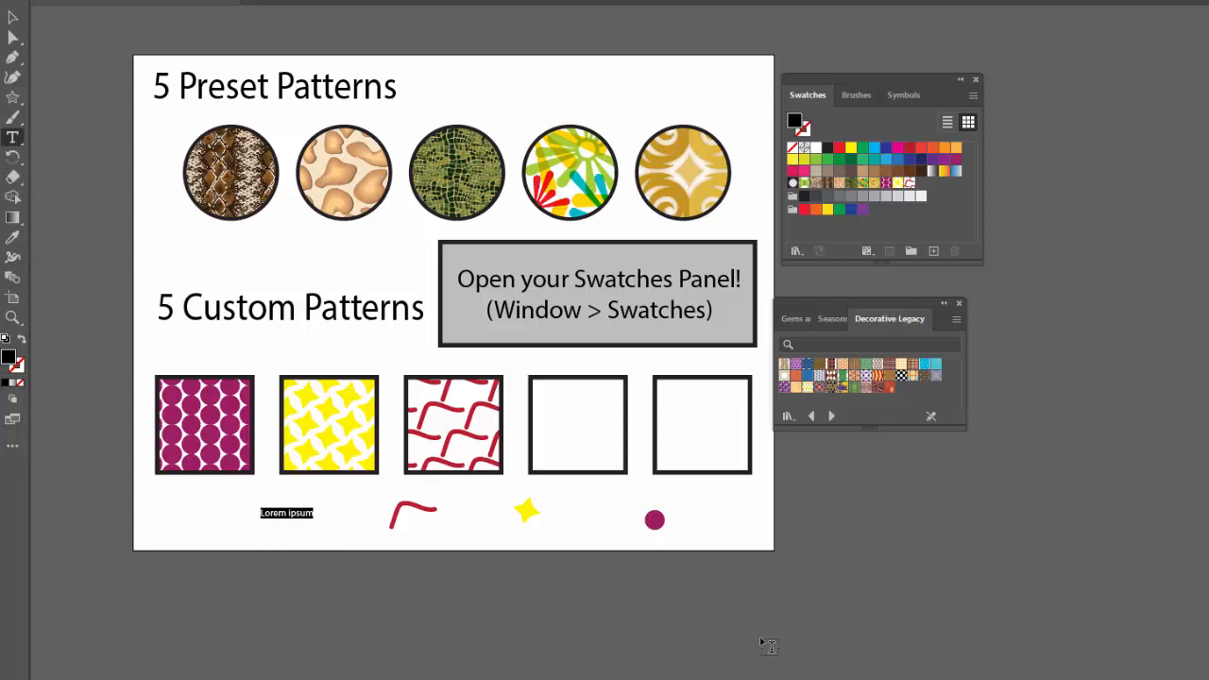
pyautogui.press('BackSpace')
pyautogui.write('!')
pyautogui.press('Escape')
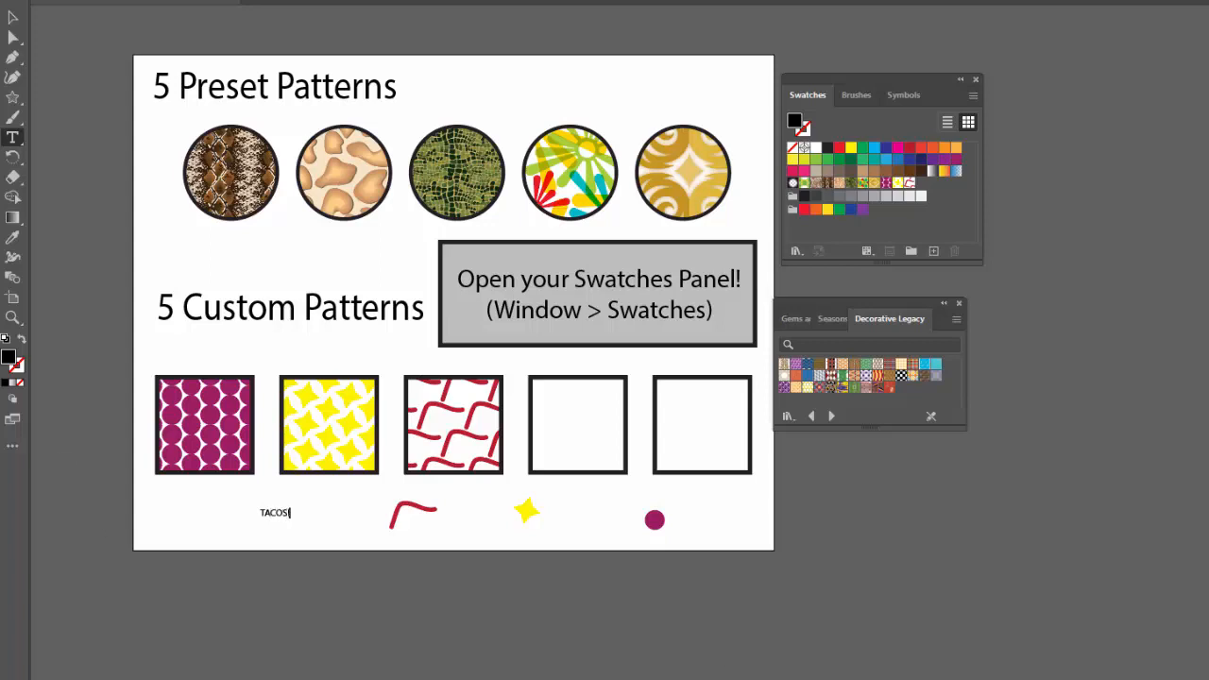
# Change the TACOS! text to a bold, squarish font and fill it with light red.
pyautogui.click(14, 18)
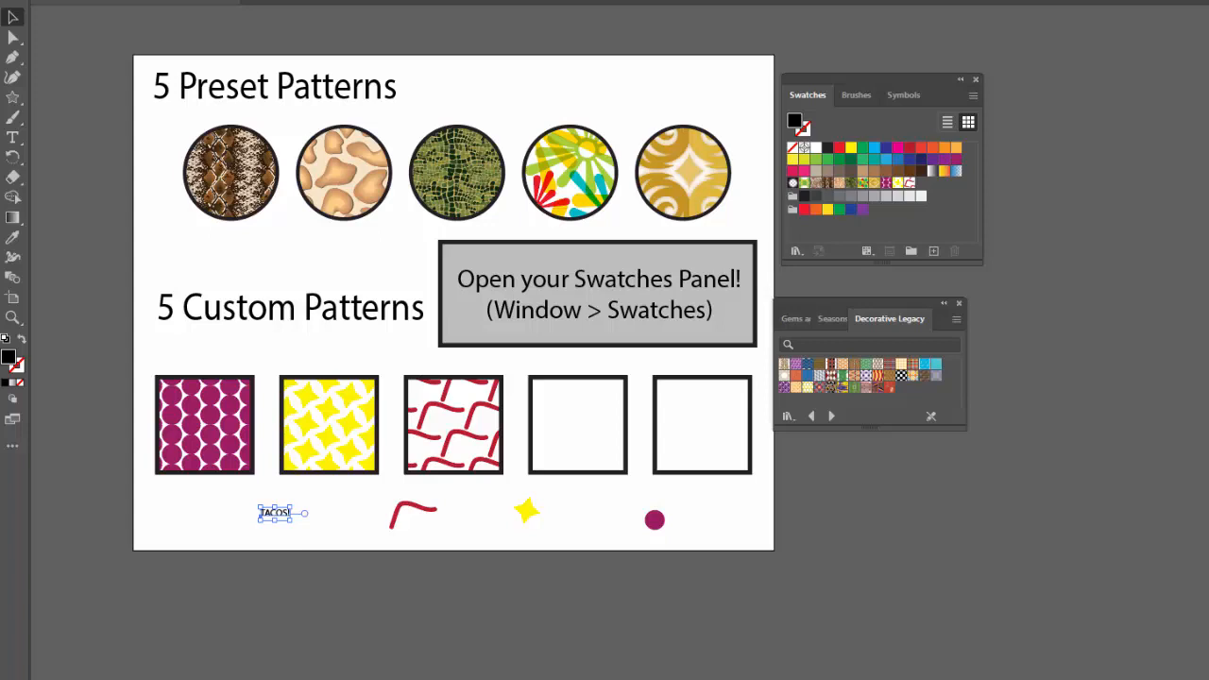
pyautogui.click(1208, 330)
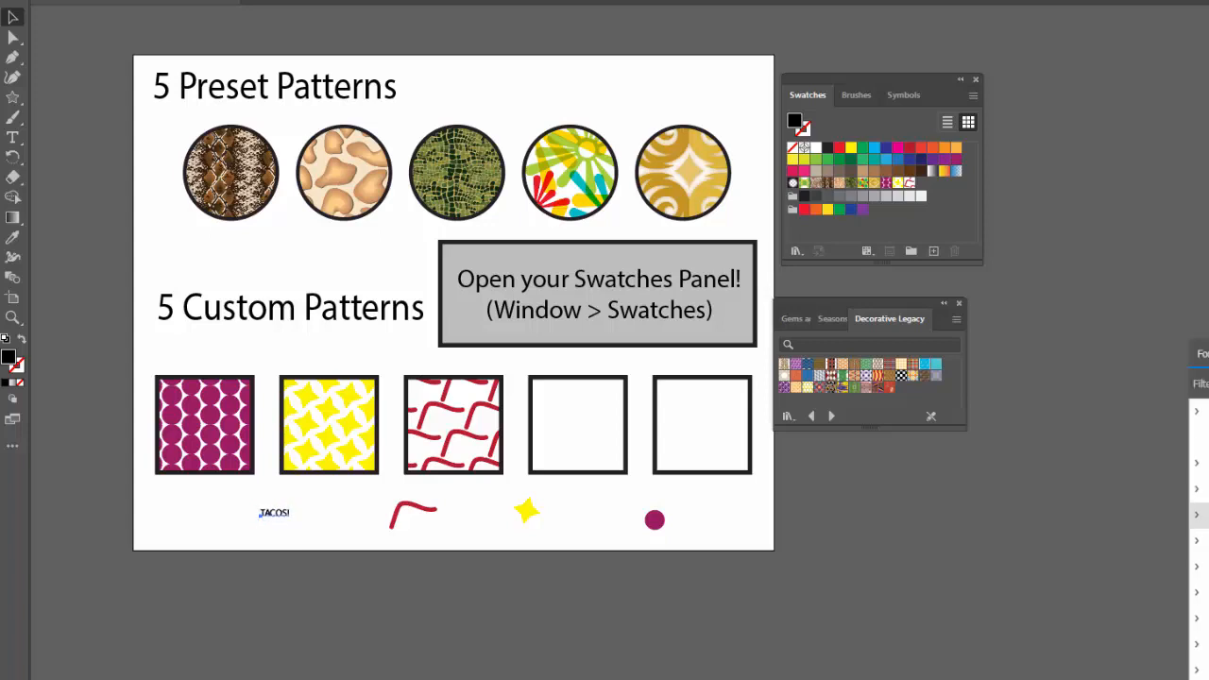
pyautogui.click(1197, 488)
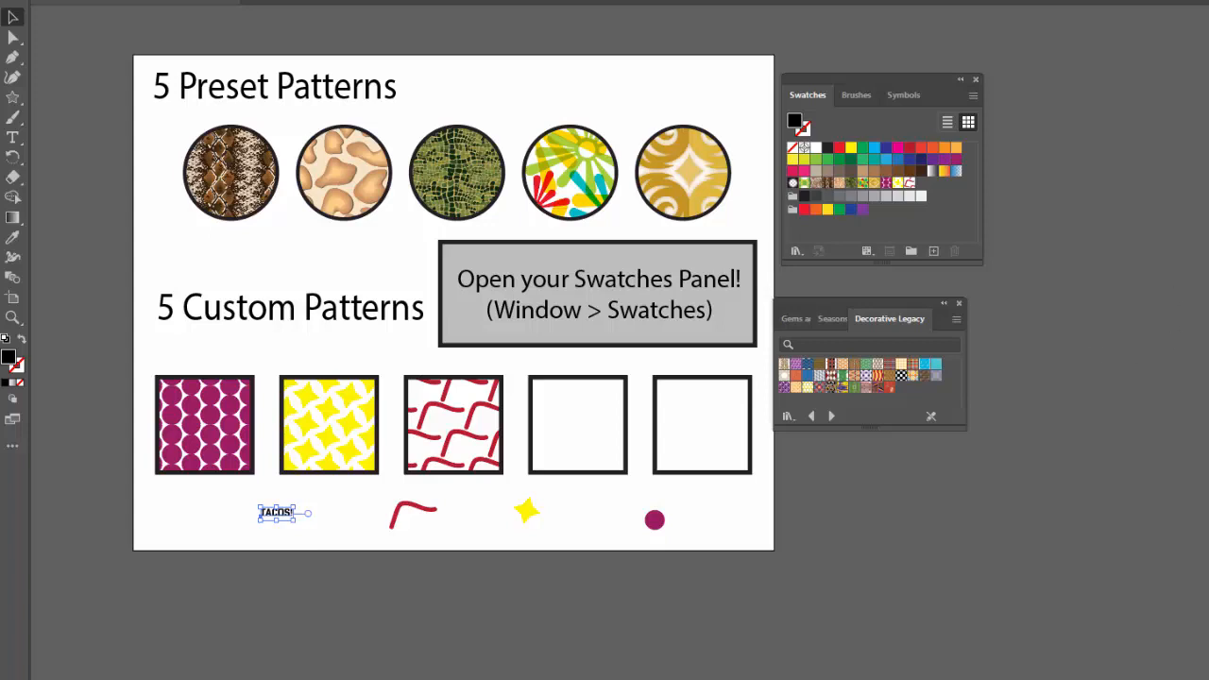
pyautogui.click(921, 147)
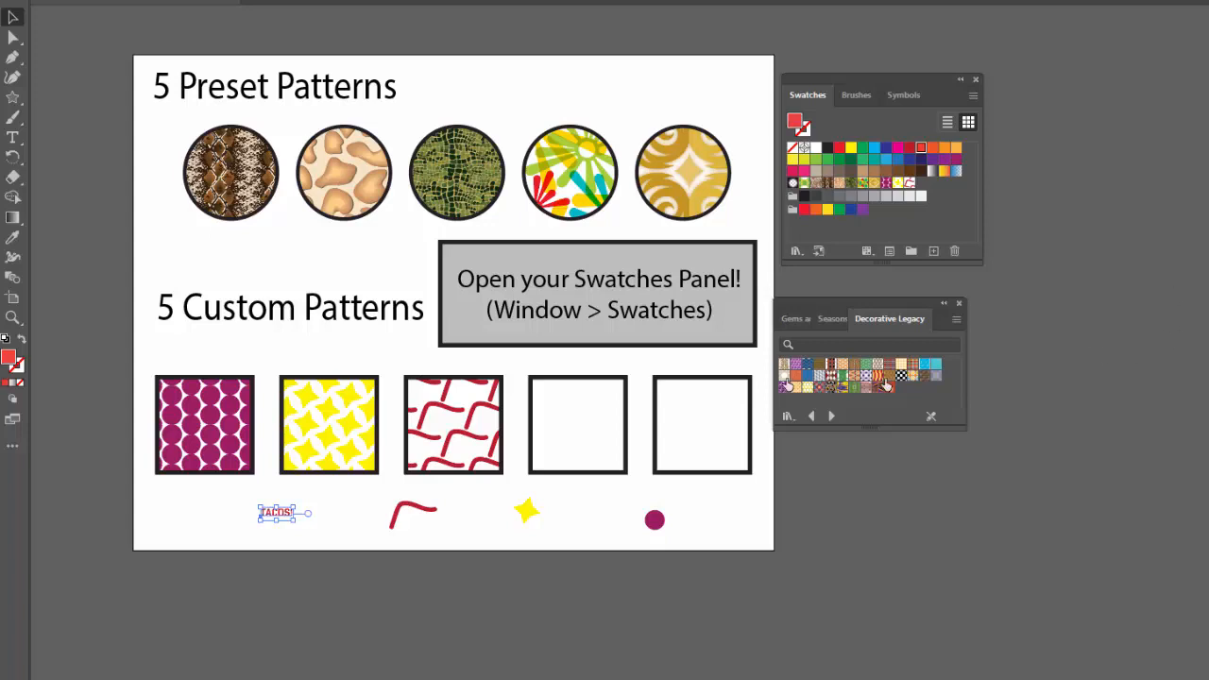
pyautogui.click(302, 540)
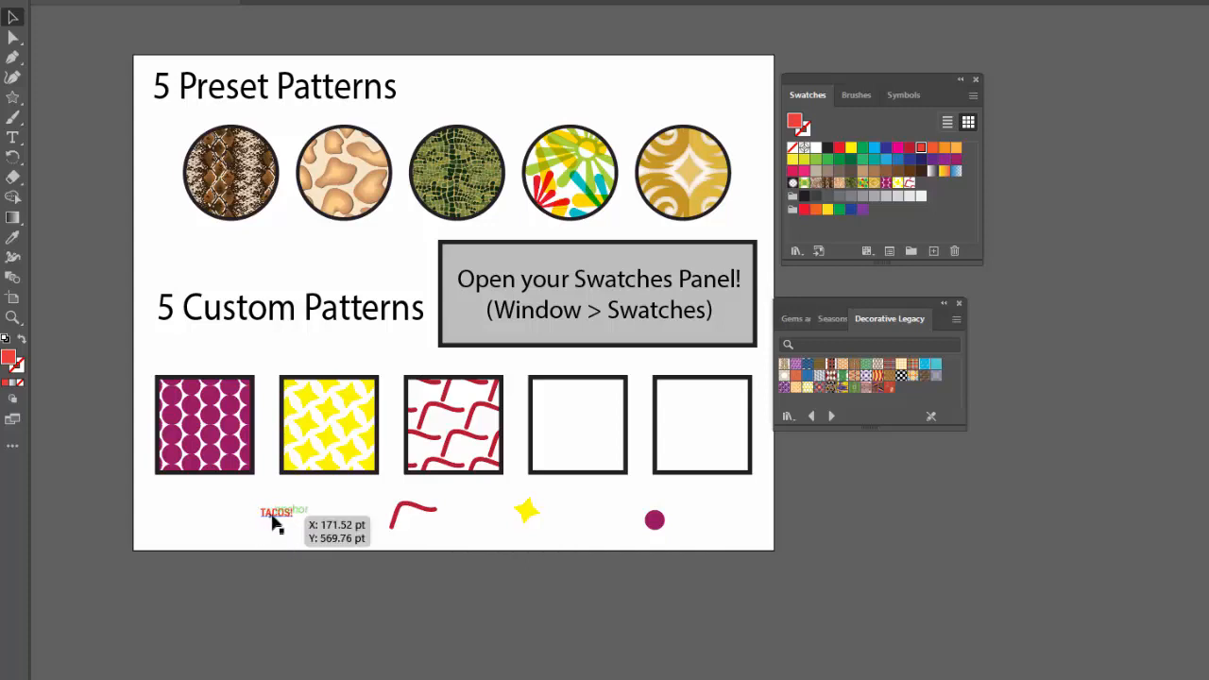
# Move the TACOS! text beneath the fourth custom pattern square and make a new pattern from it, dismissing the pattern notice.
pyautogui.moveTo(274, 523); pyautogui.dragTo(597, 503)
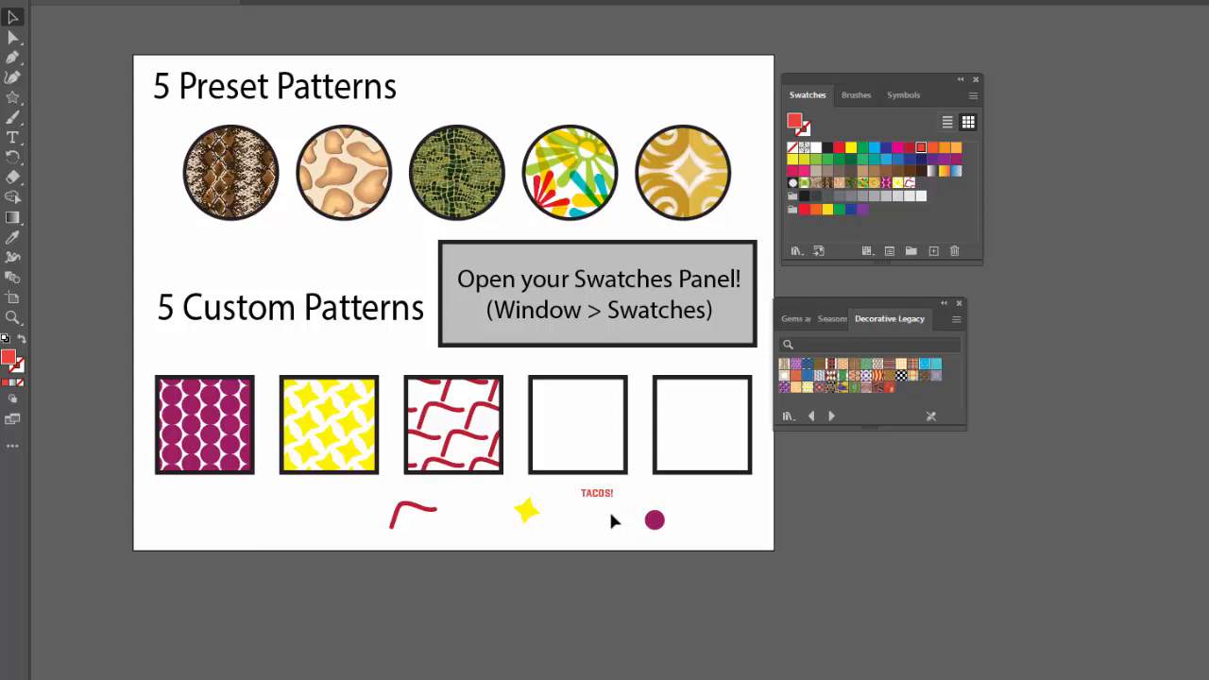
pyautogui.click(597, 495)
pyautogui.click(140, 0)
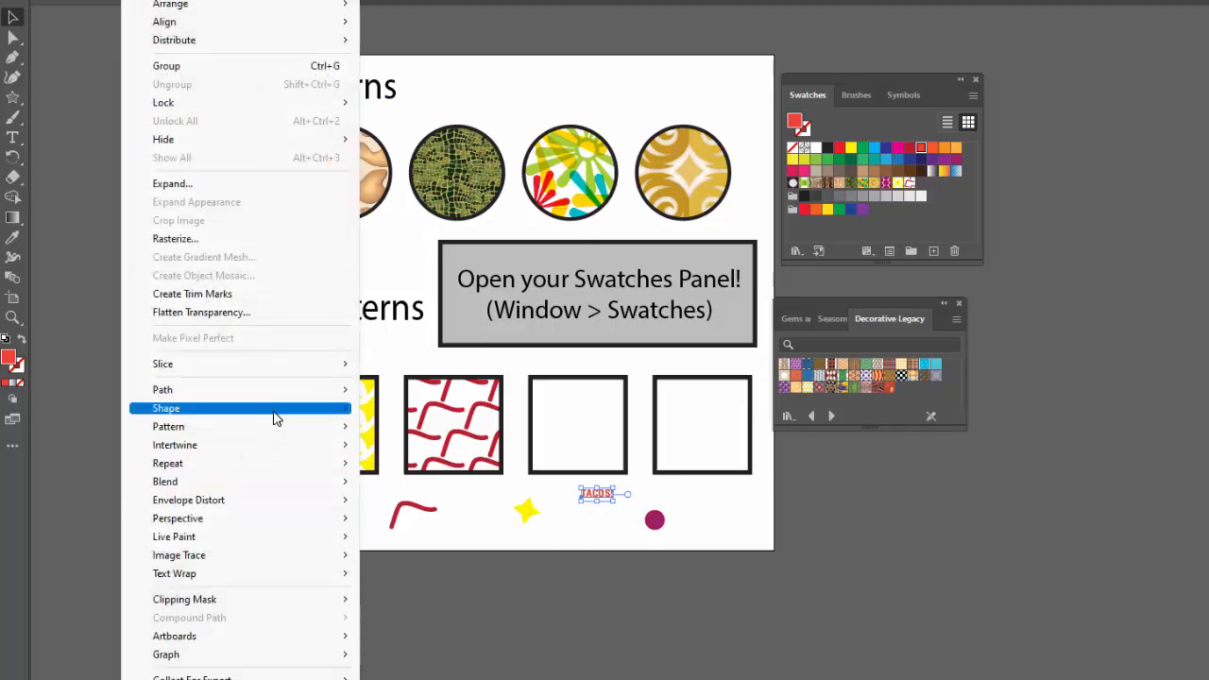
pyautogui.moveTo(275, 429)
pyautogui.click(395, 426)
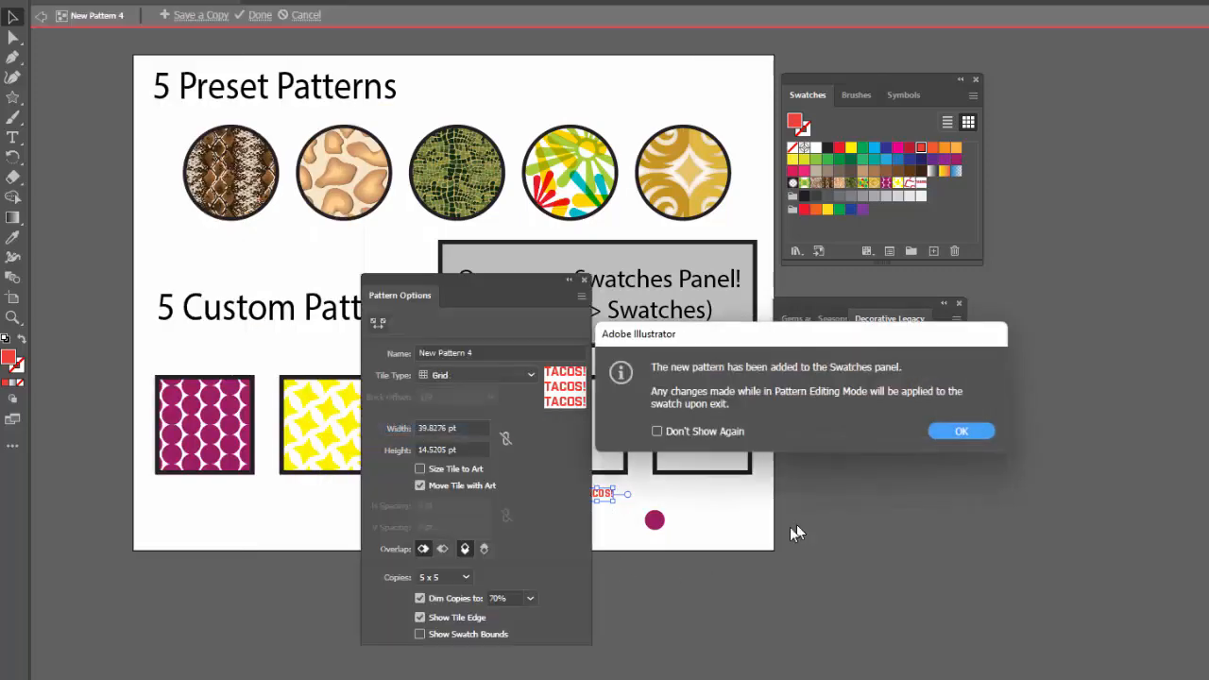
pyautogui.click(961, 430)
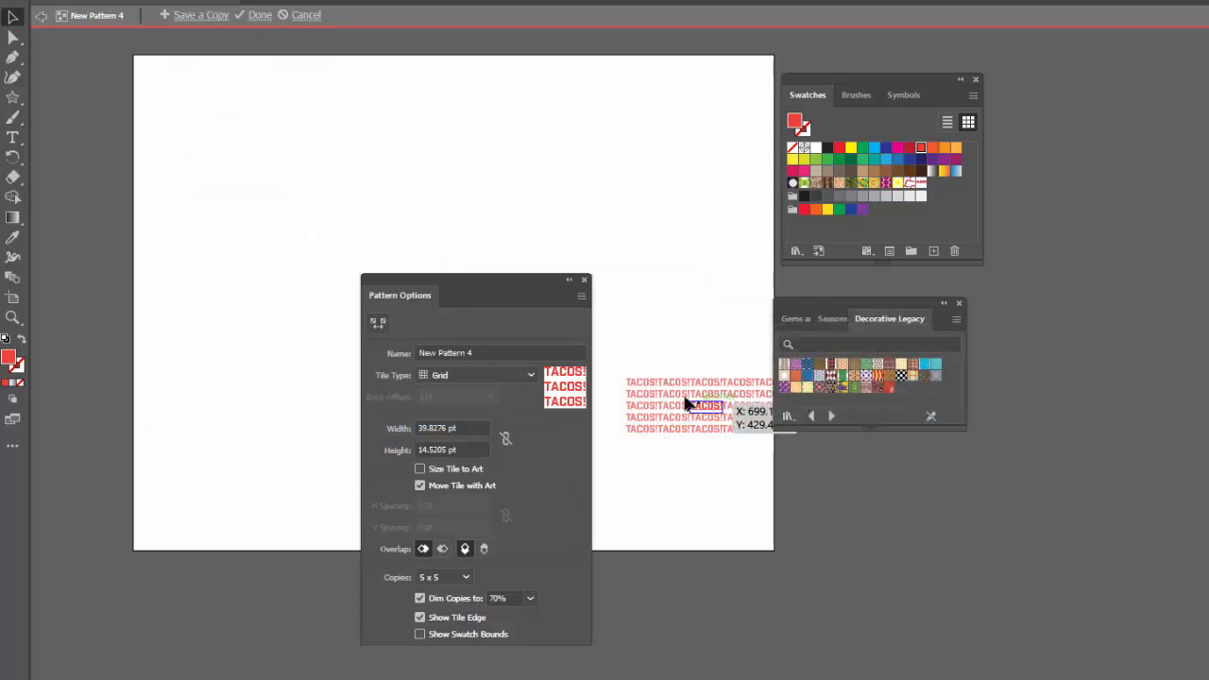
# Set the TACOS! pattern to Brick by Column with Size Tile to Art enabled and horizontal and vertical spacing of 5 pt.
pyautogui.click(479, 375)
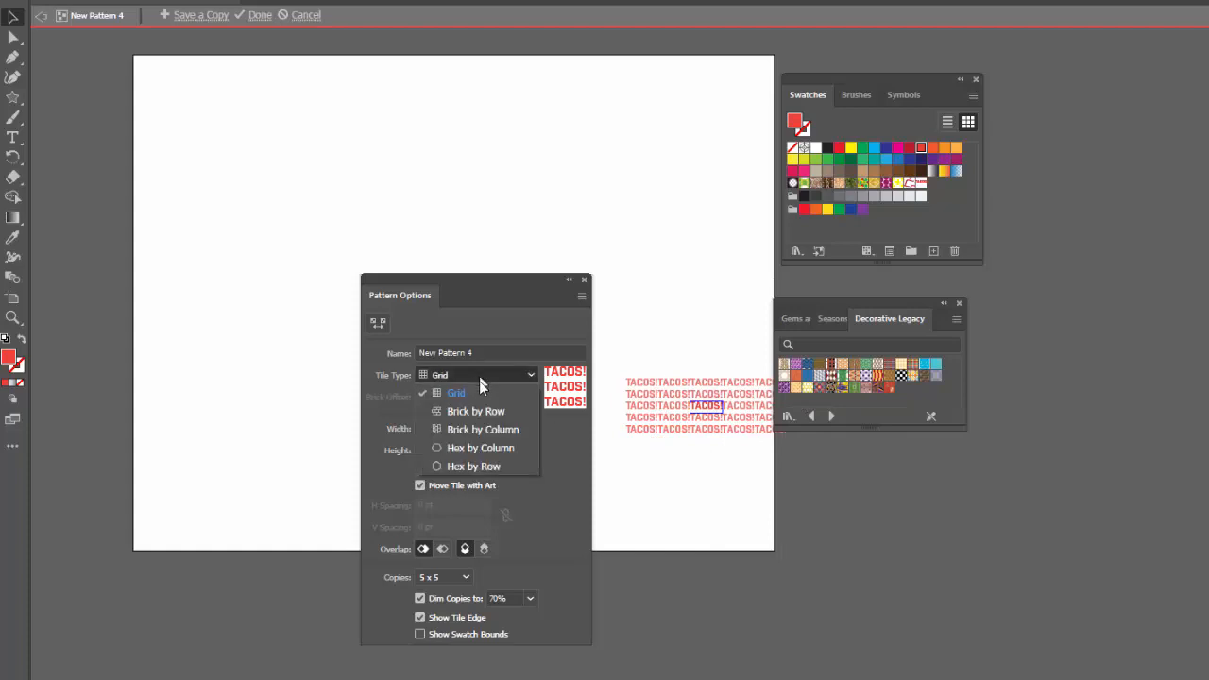
pyautogui.click(483, 432)
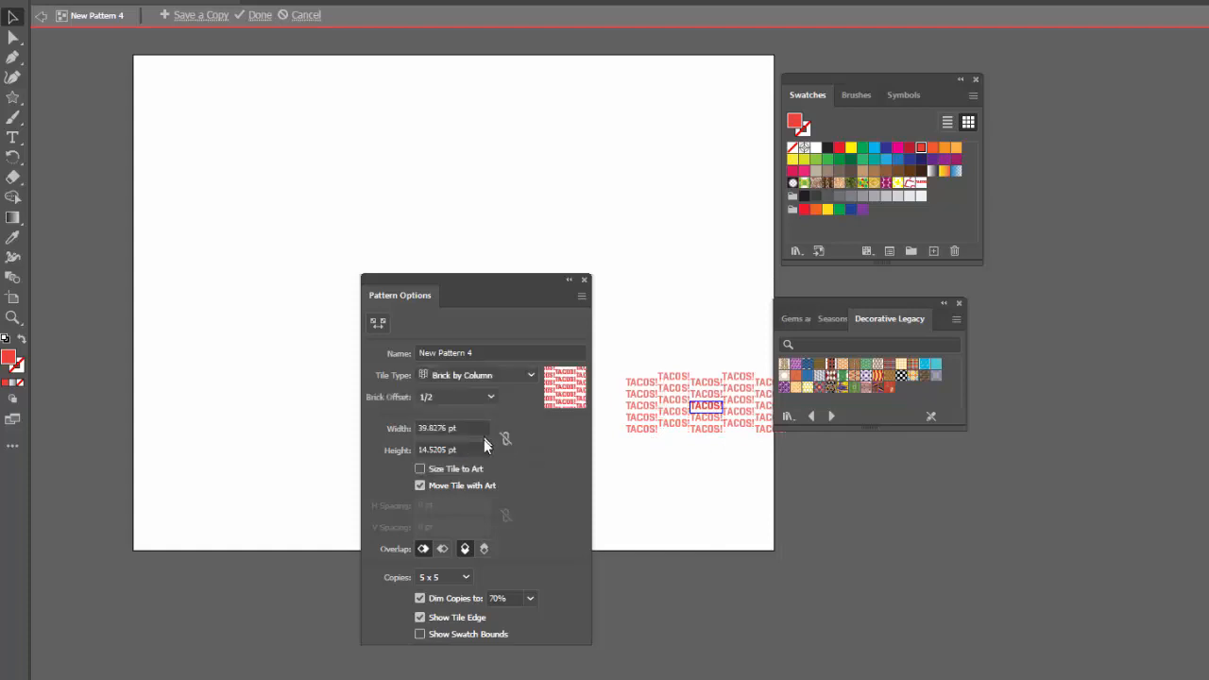
pyautogui.click(419, 471)
pyautogui.press('Tab')
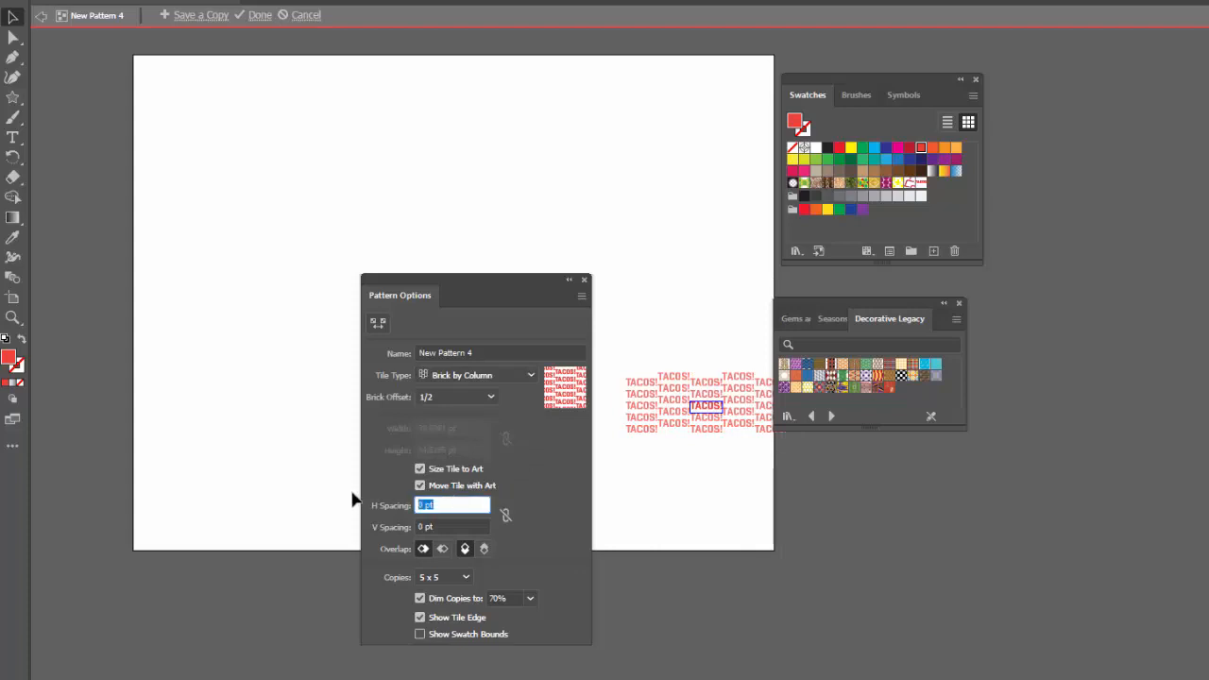
pyautogui.write('5')
pyautogui.press('Tab')
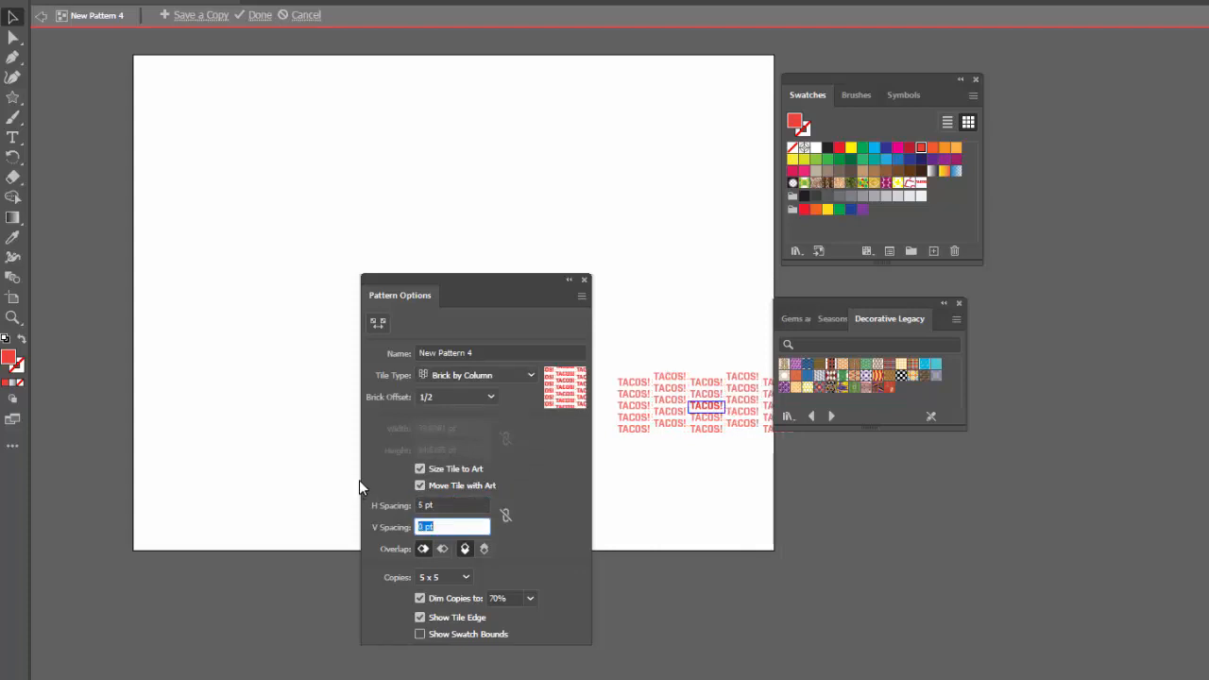
pyautogui.write('5')
pyautogui.press('Tab')
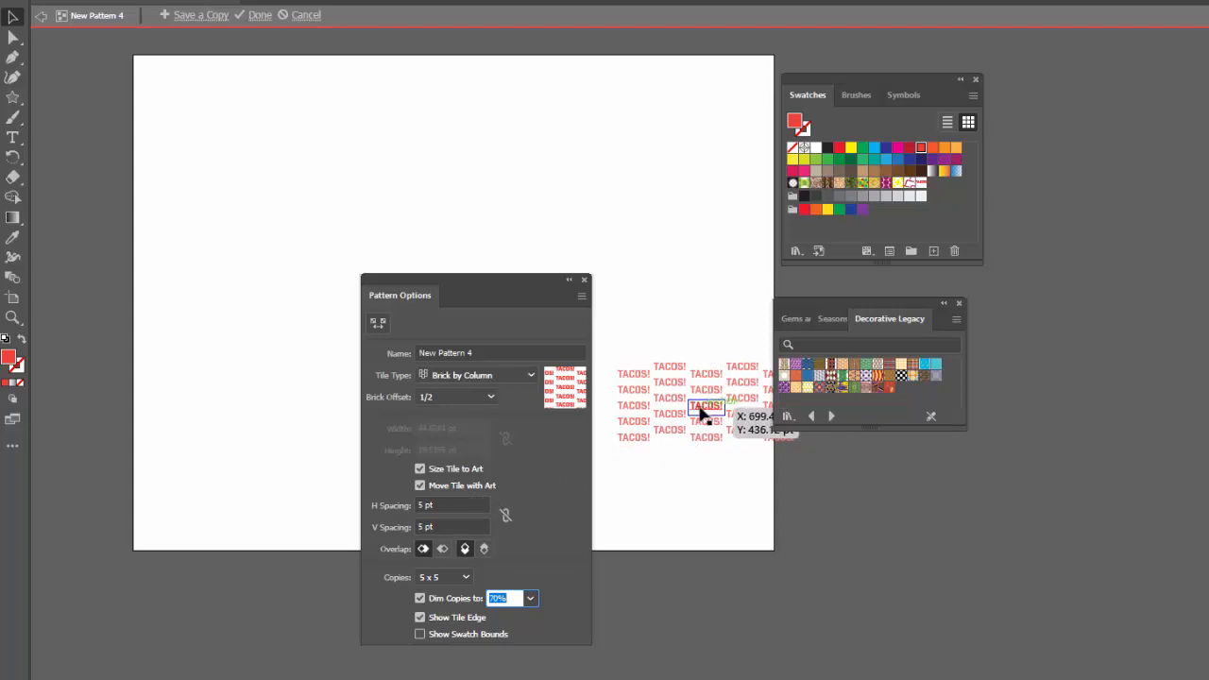
# Finish editing the TACOS! pattern and fill the fourth custom pattern square with its swatch.
pyautogui.click(260, 16)
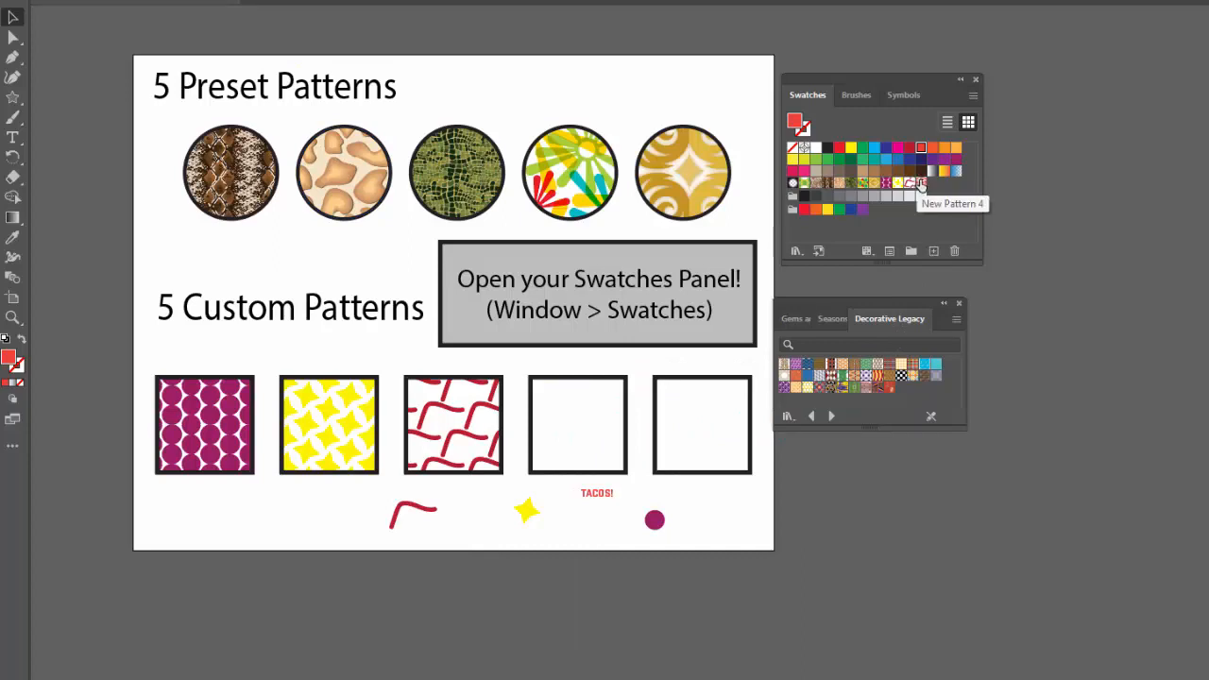
pyautogui.moveTo(921, 184); pyautogui.dragTo(585, 422)
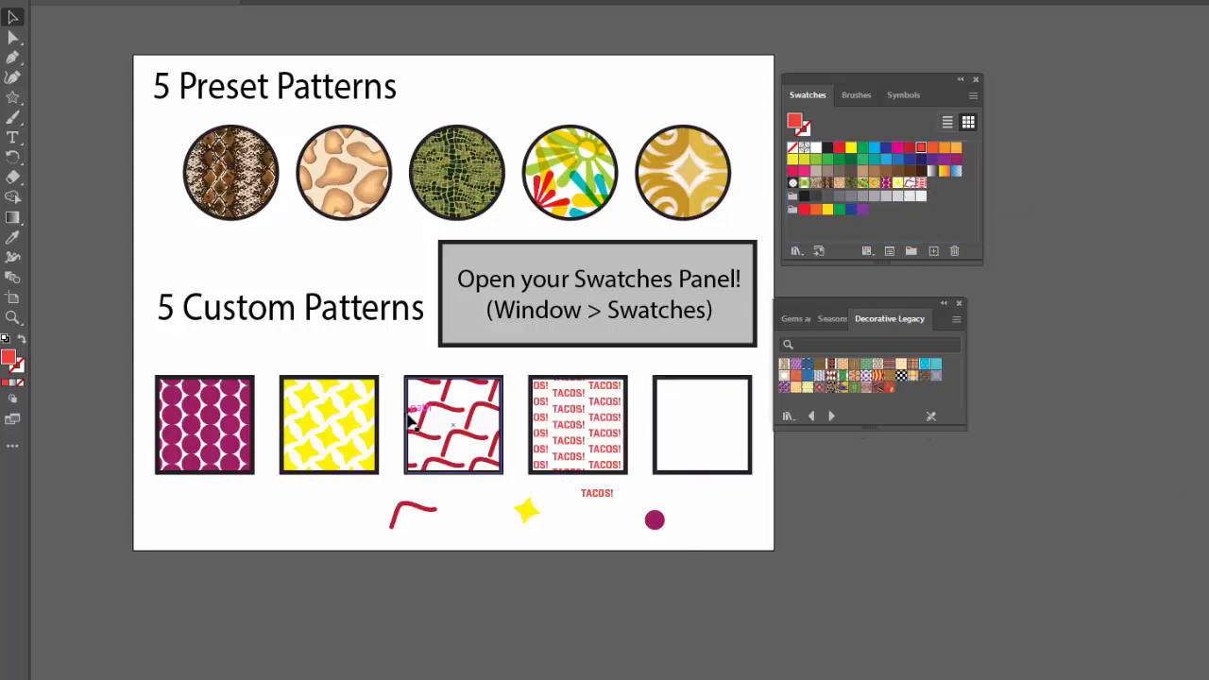
# Draw a red six-pointed star about 53 pt wide and 46 pt high beside the magenta circle, below the fifth square.
pyautogui.click(10, 99)
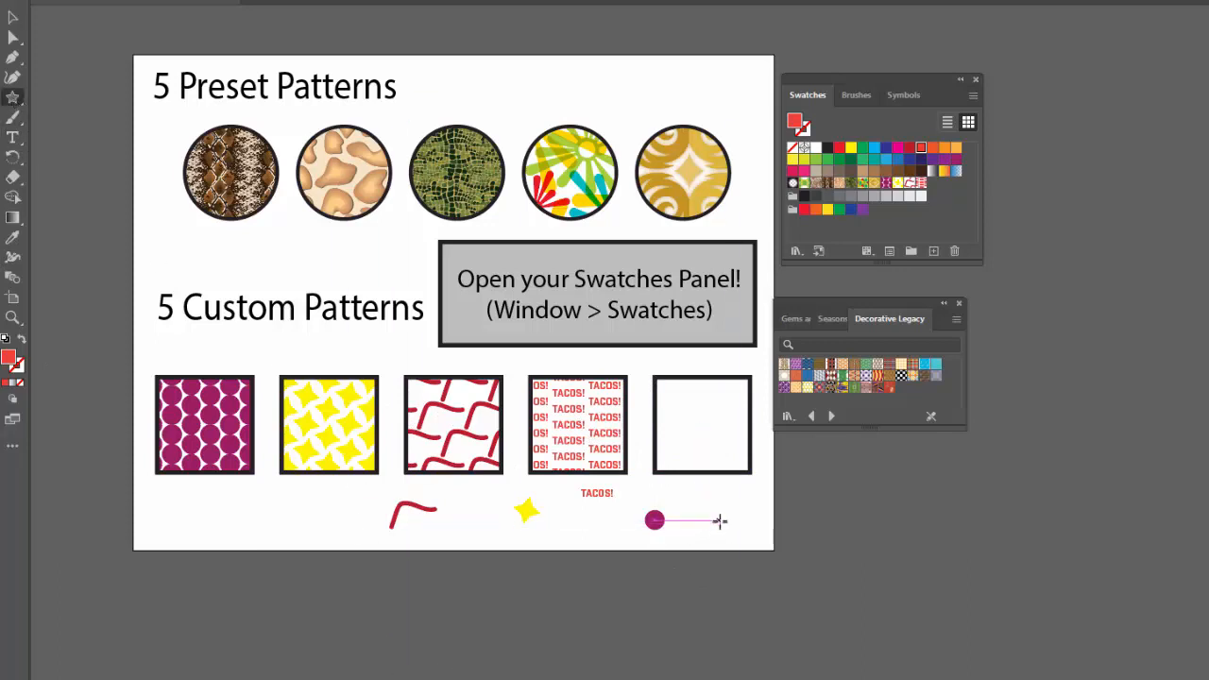
pyautogui.press('Up')
pyautogui.press('Up')
pyautogui.press('Up')
pyautogui.press('Up')
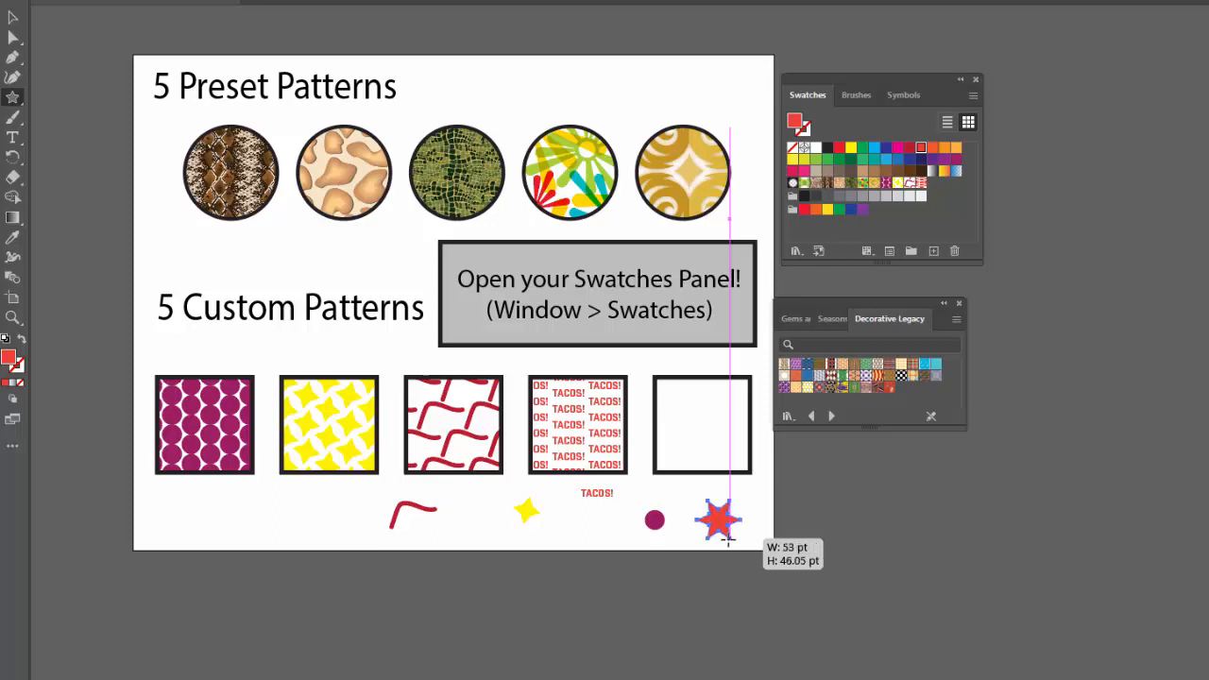